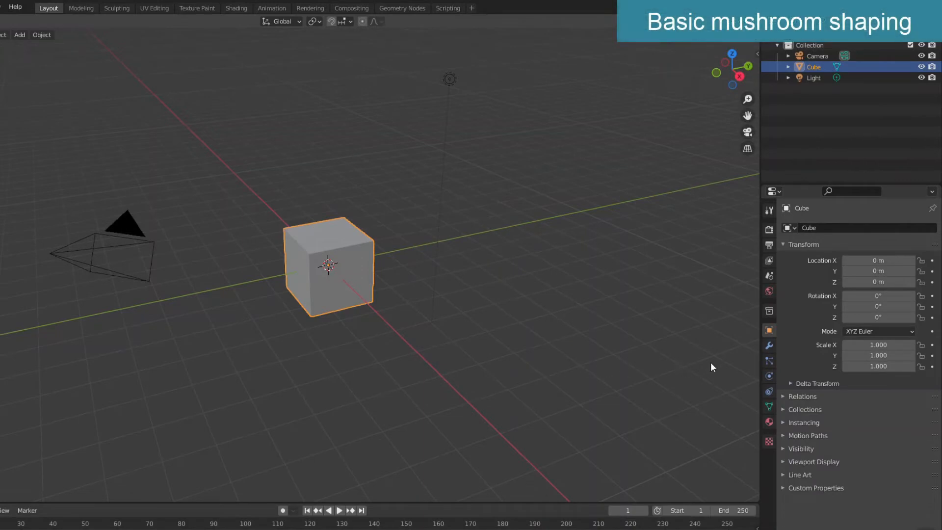
Step: Add a Subdivision Surface modifier to the cube and set both its viewport and render levels to 4
click(769, 345)
click(810, 228)
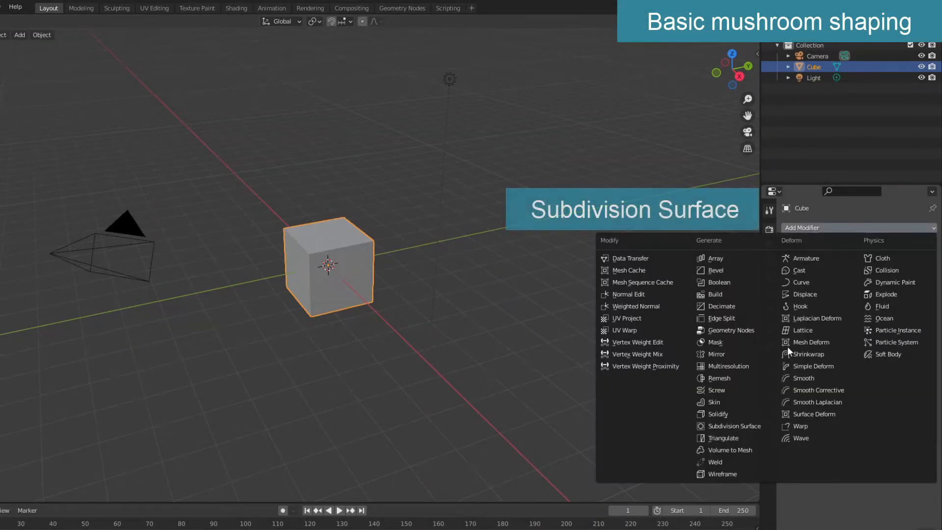
click(739, 426)
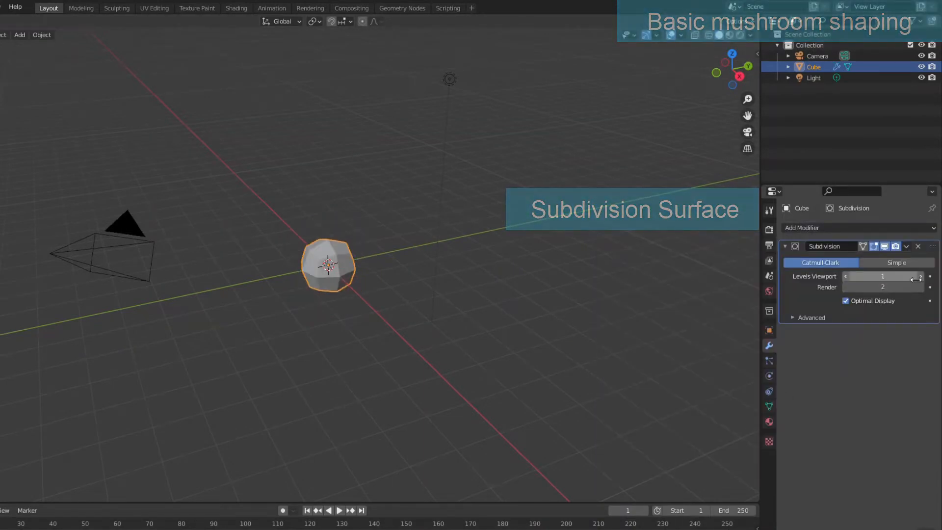
mouse_move(883, 277)
mouse_down()
mouse_move(902, 276)
mouse_move(893, 287)
mouse_up()
Step: In Edit Mode with face selection, inset the cube's bottom face by about 0.25 m
mouse_move(386, 369)
middle_down()
mouse_move(398, 361)
mouse_move(391, 356)
middle_up()
key(Tab)
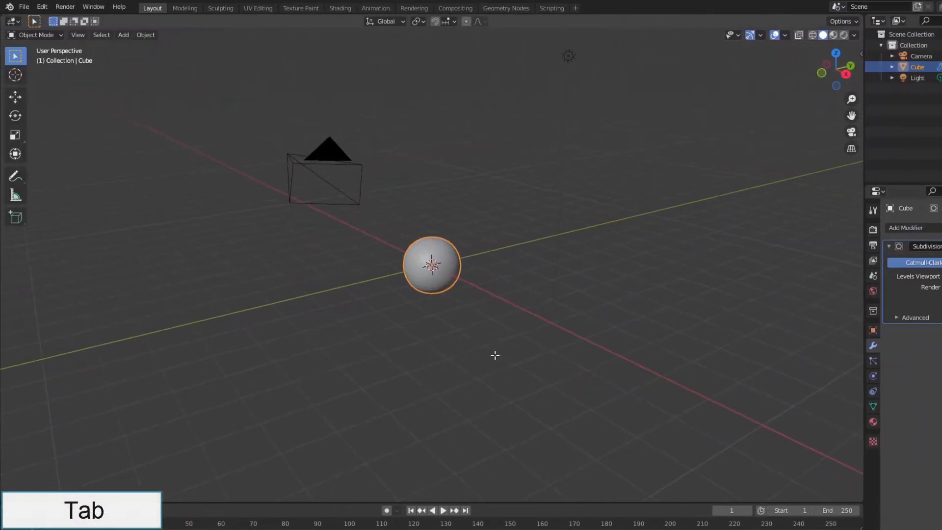
scroll(495, 355, up, 5)
key(3)
middle_drag(497, 353, 510, 329)
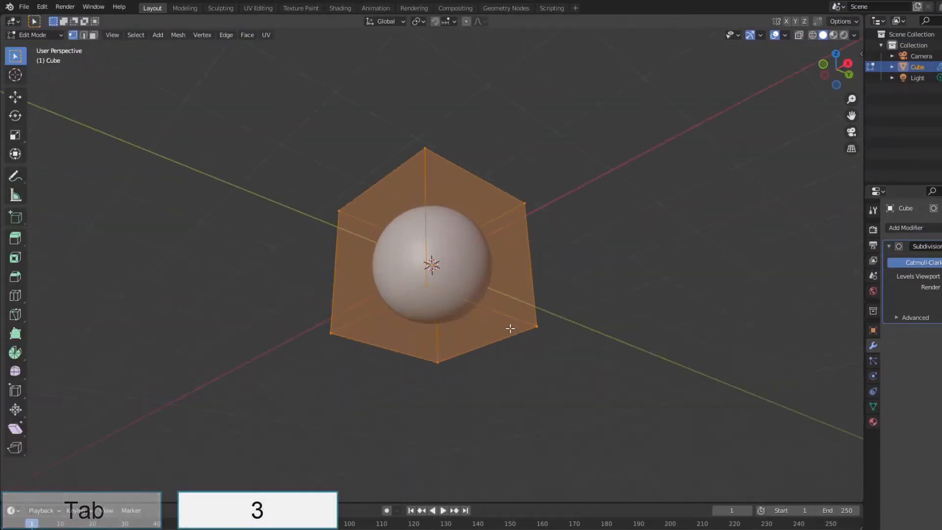
click(468, 334)
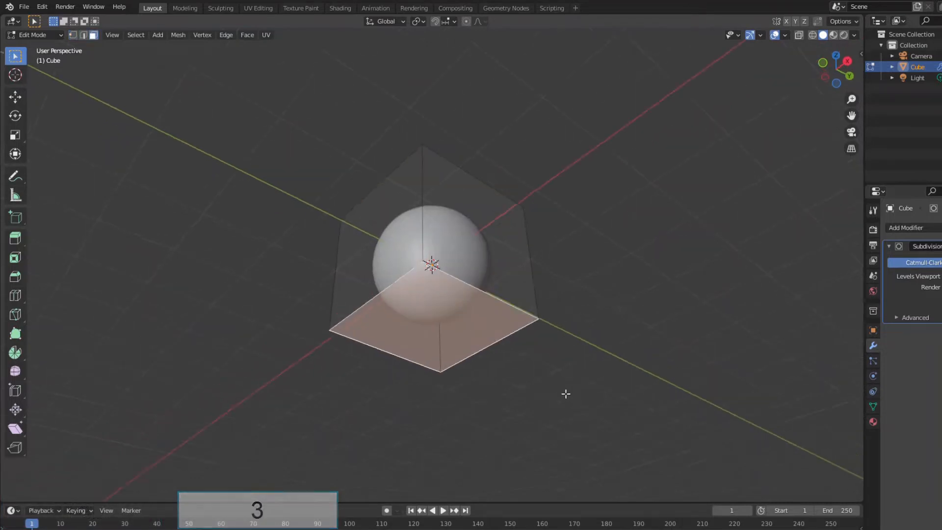
key(i)
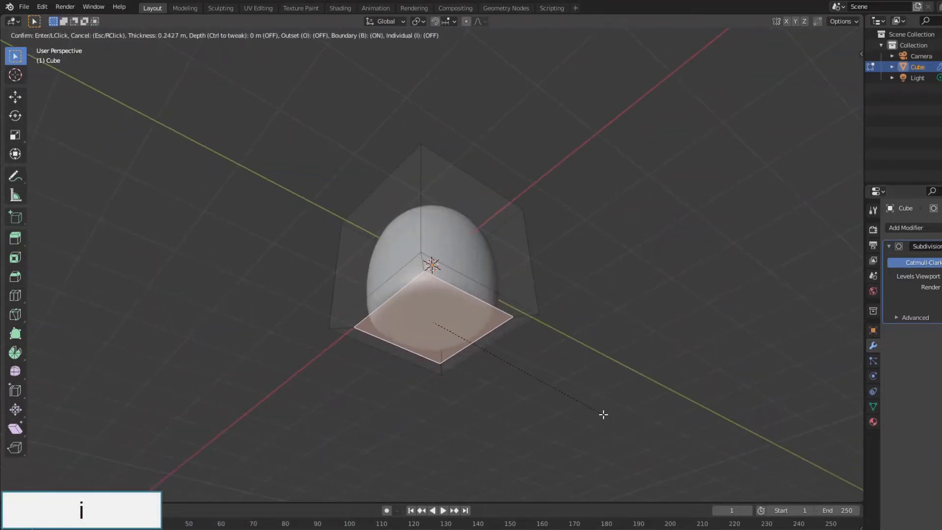
click(601, 413)
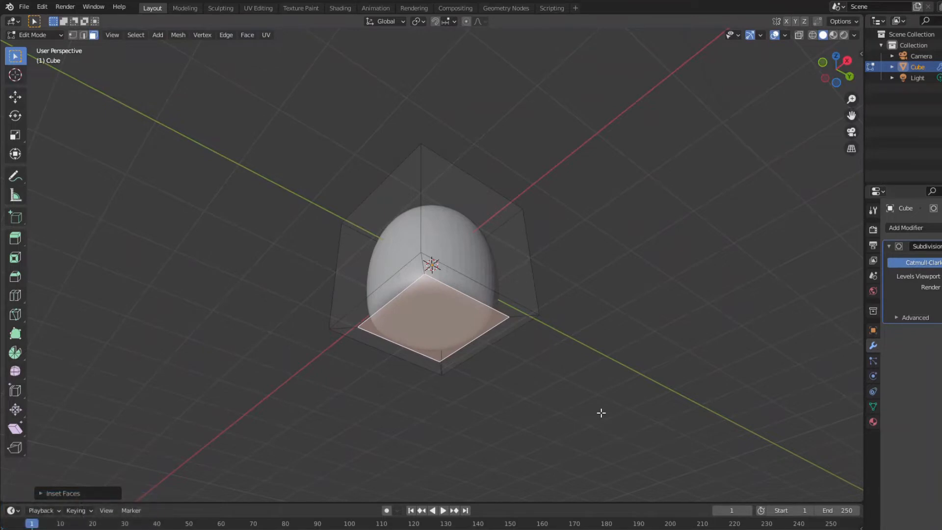
Step: Switch to wireframe shading and extrude the inset bottom face upward inside the cube to hollow out the mushroom cap
middle_drag(570, 396, 570, 407)
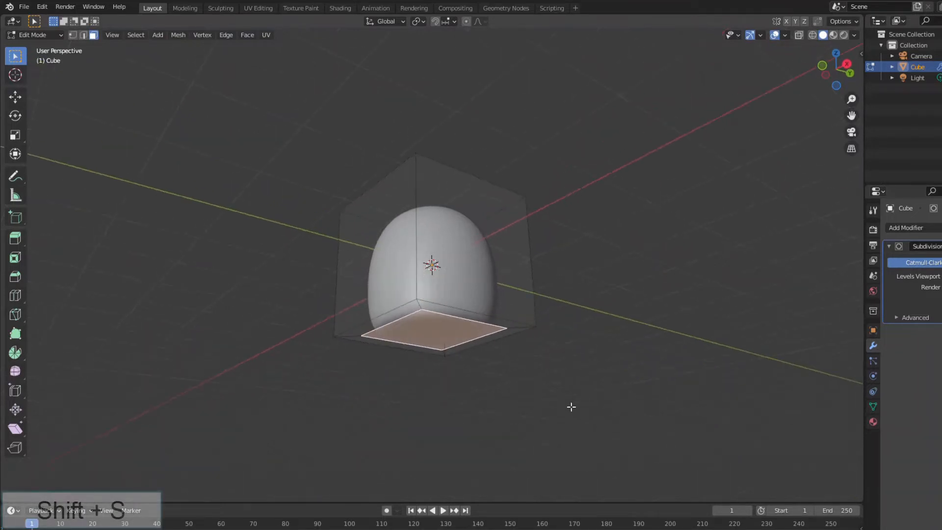
key(z)
click(494, 403)
key(e)
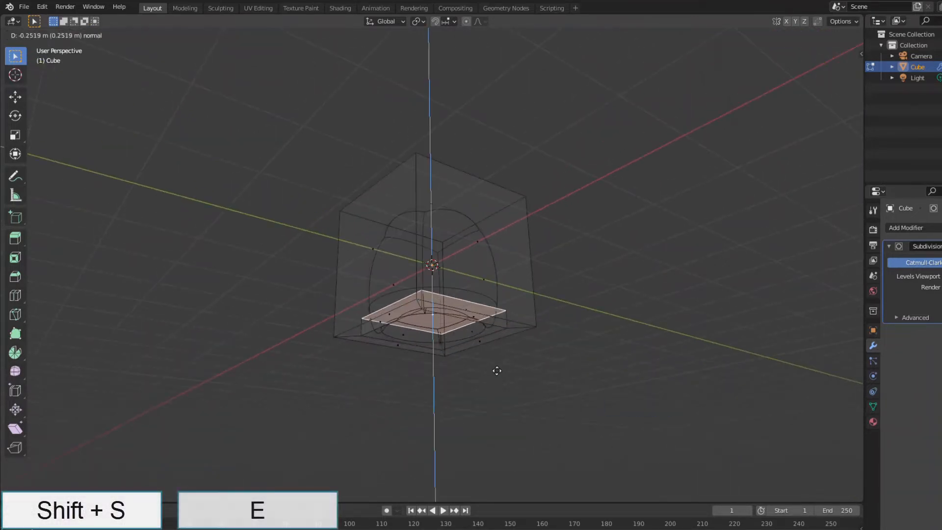
click(504, 292)
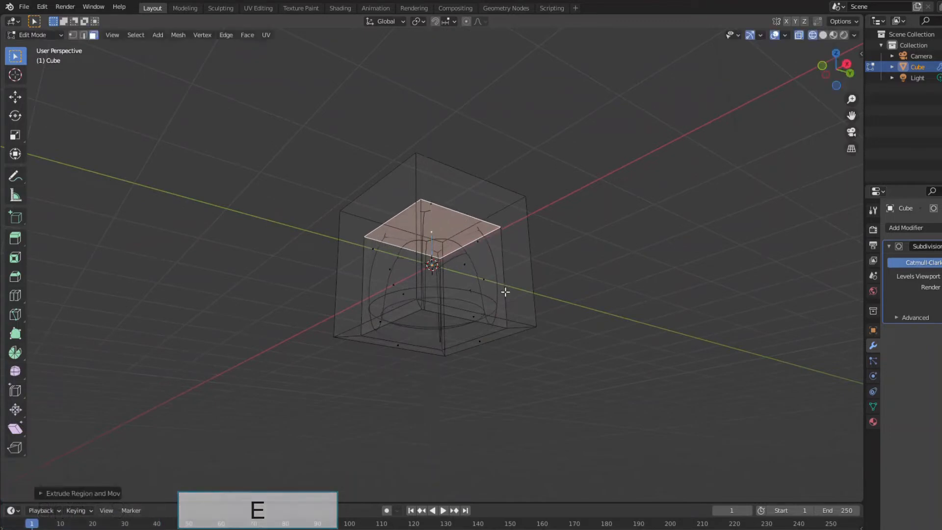
Step: Inset the raised inner face down to a small central square for the stem
middle_drag(505, 291, 605, 390)
key(i)
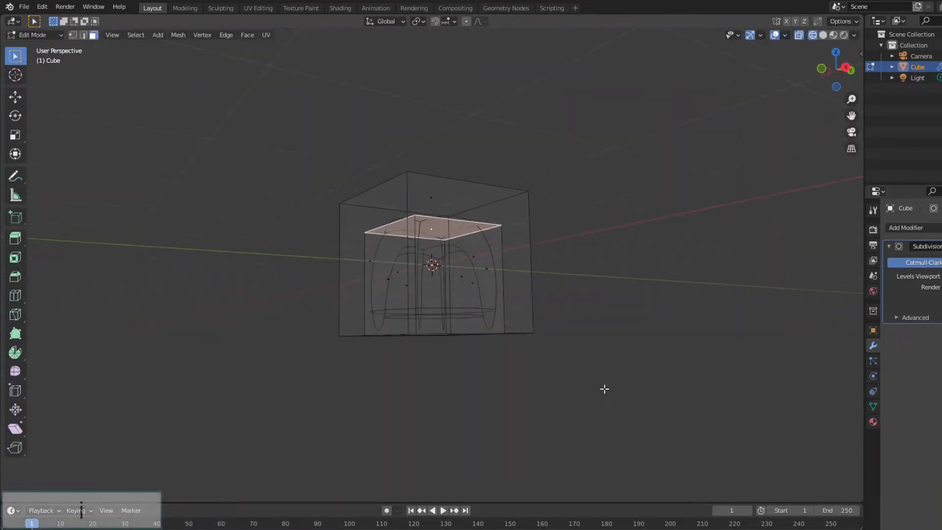
click(567, 370)
Step: Return to solid shading, extrude the small inner face down well below the cap as a stem, and enlarge the stem's end face
middle_drag(567, 369, 527, 322)
key(shift+s)
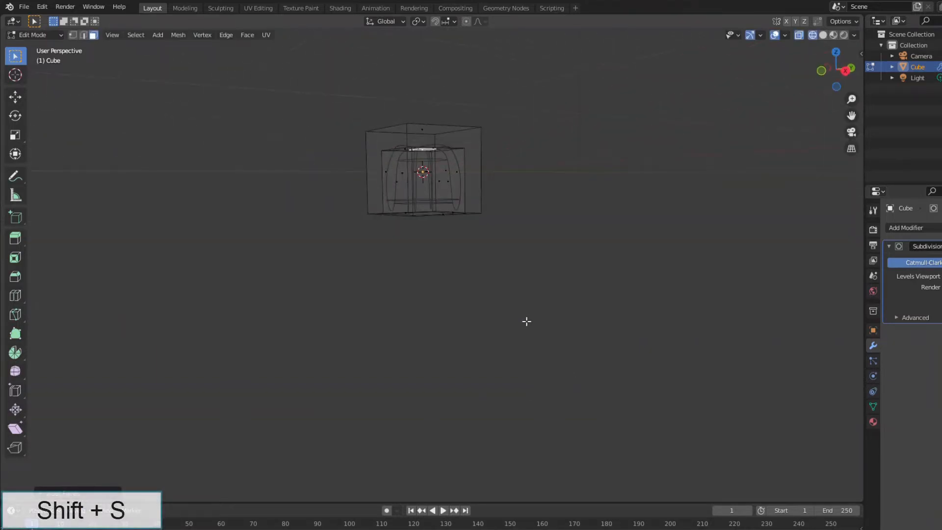
key(z)
click(600, 324)
key(e)
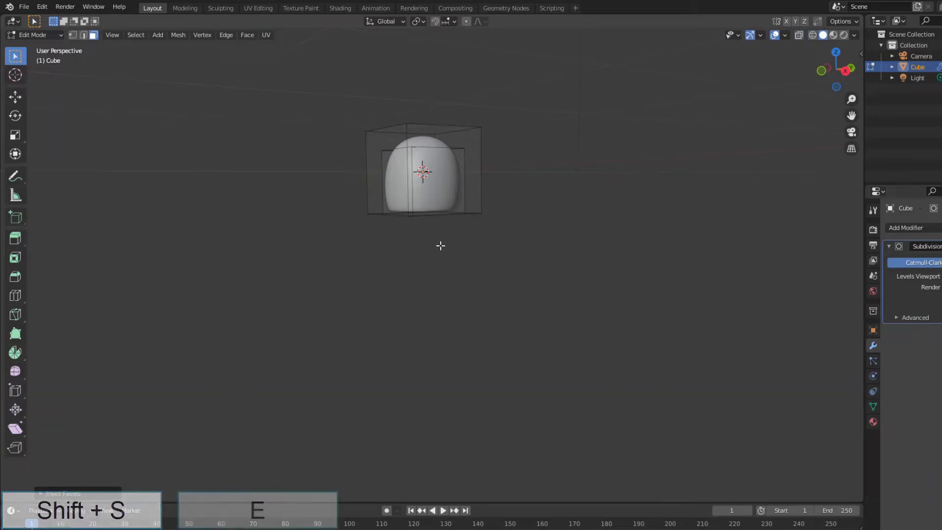
click(451, 446)
key(s)
click(526, 404)
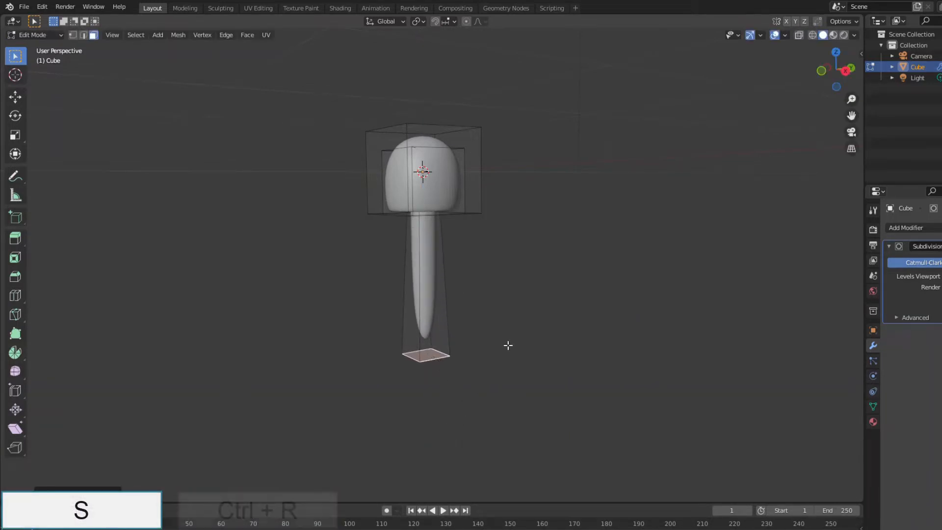
Step: Add two evenly spaced horizontal loop cuts around the stem
key(ctrl+r)
scroll(458, 295, up, 1)
click(460, 296)
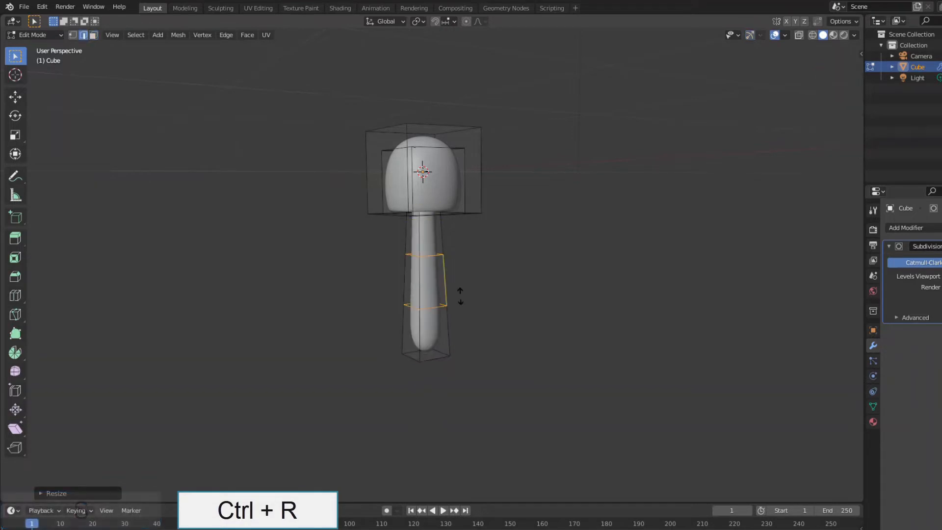
click(461, 296)
Step: Scale the stem's bottom face up by about 1.43 to widen the base
middle_drag(452, 378, 430, 356)
key(3)
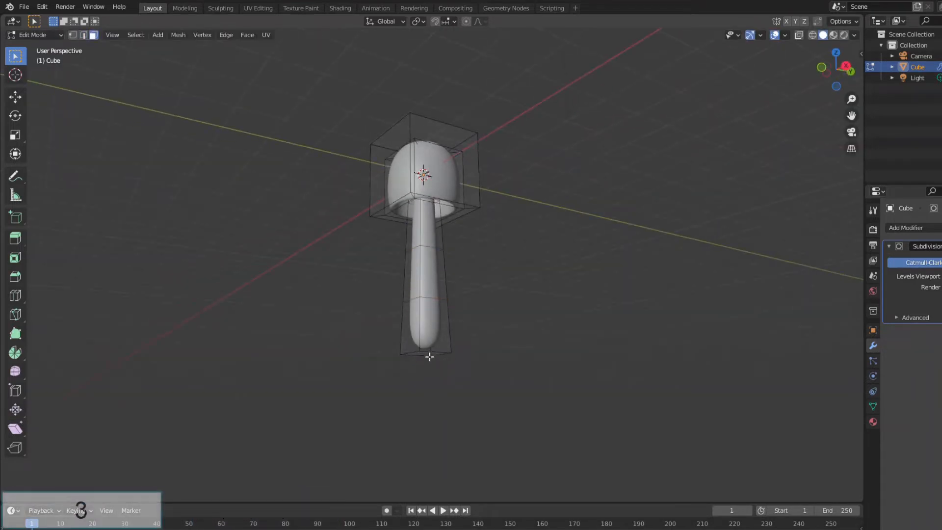
click(430, 354)
key(s)
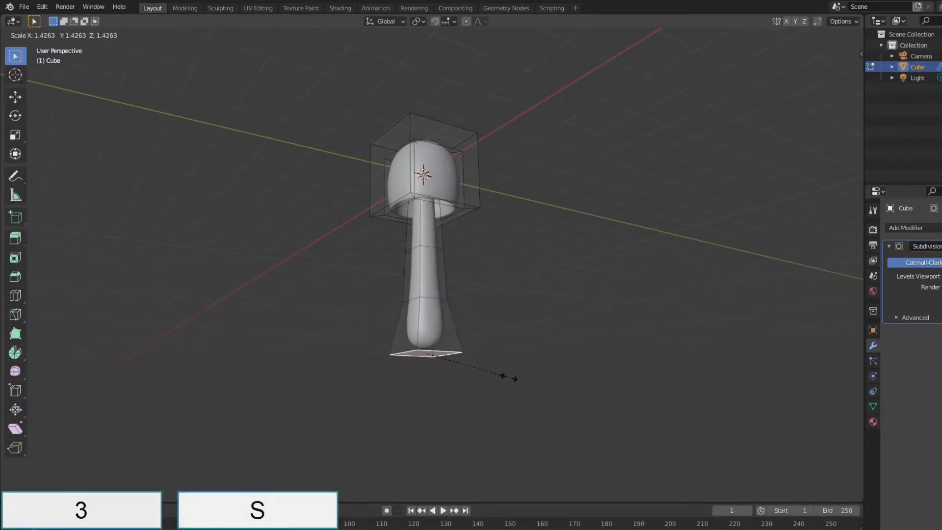
click(509, 377)
Step: In front view, bend the stem with proportional editing at size 1.95, moving its bottom face about -0.79 m in X and 0.12 m in Z
middle_drag(525, 309, 521, 324)
key(KP_1)
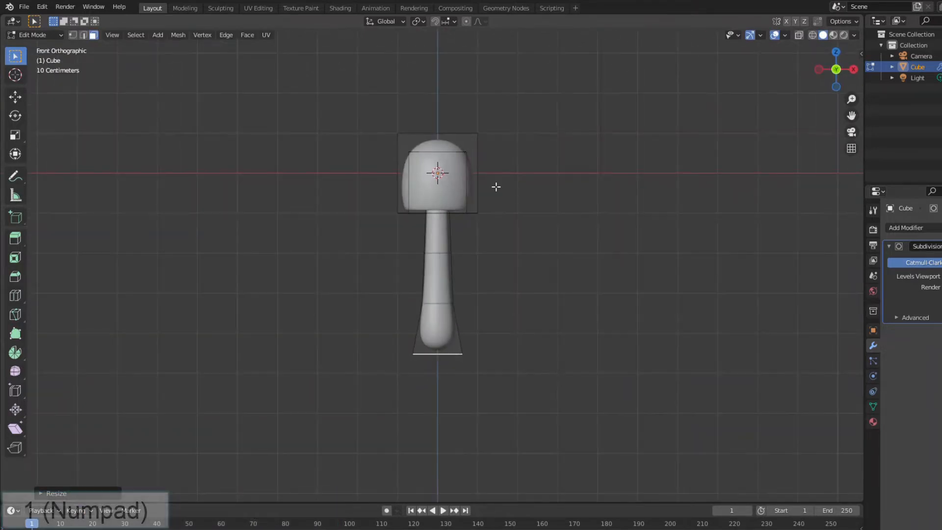
click(467, 21)
key(g)
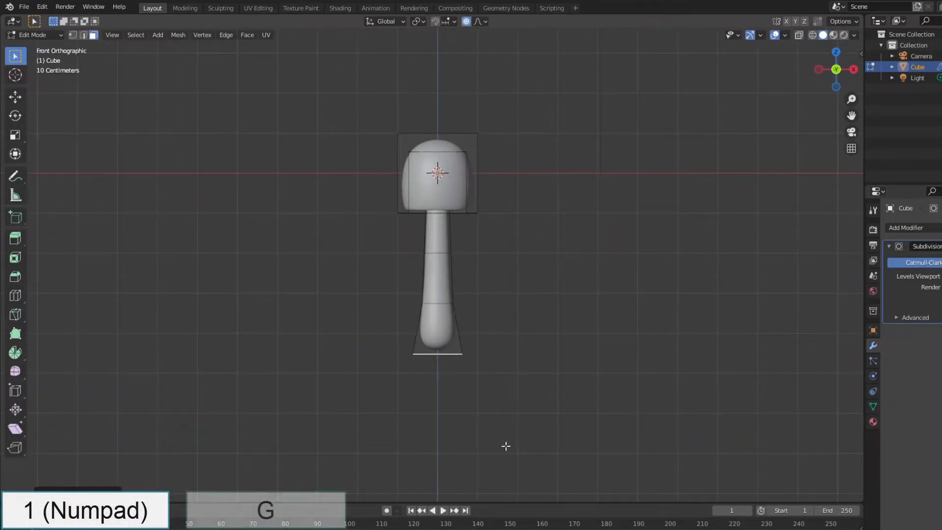
scroll(495, 444, down, 2)
scroll(474, 440, down, 5)
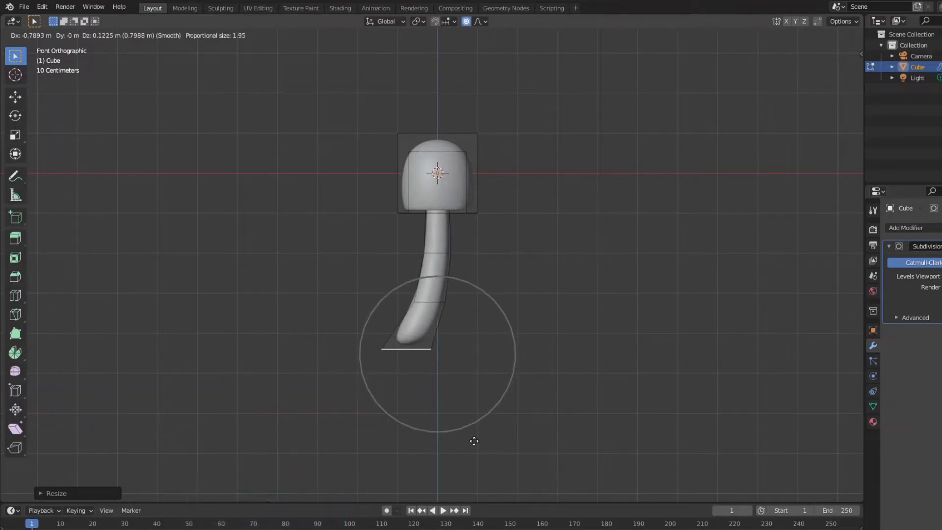
click(474, 441)
Step: Turn off proportional editing and scale the stem's bottom face up a little more
click(466, 21)
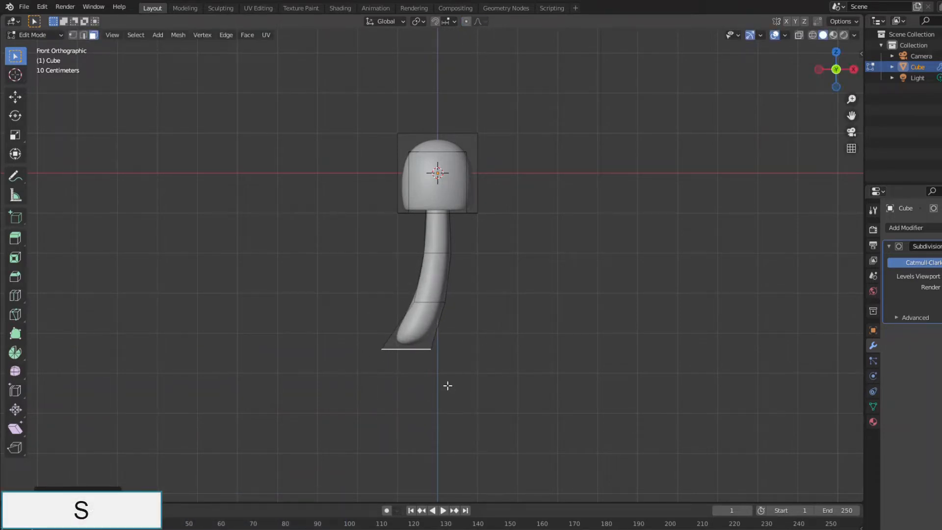
key(s)
click(461, 393)
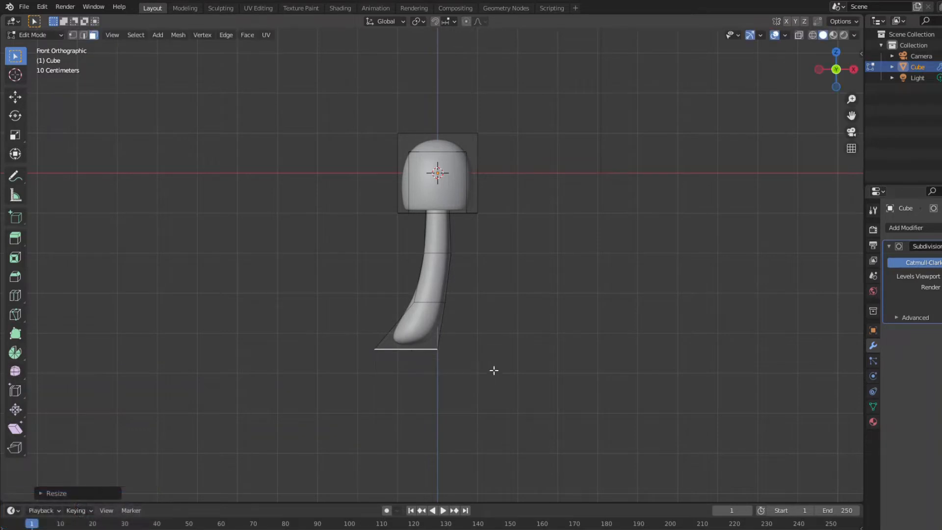
Step: Grow the selection from the base face over the whole stem and assign it to a new vertex group
middle_drag(494, 370, 467, 373)
key(ctrl+KP_Add)
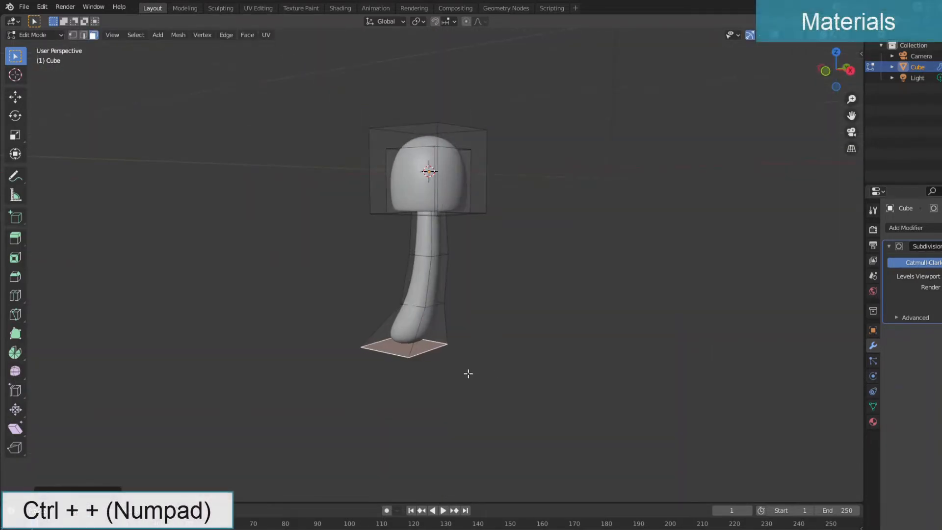
key(ctrl+KP_Add)
key(ctrl+KP_Add)
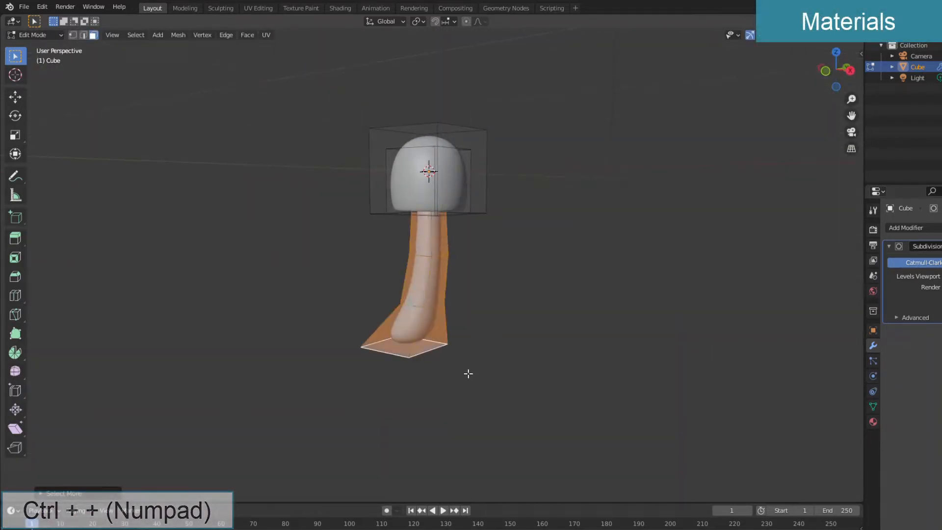
middle_drag(466, 374, 511, 347)
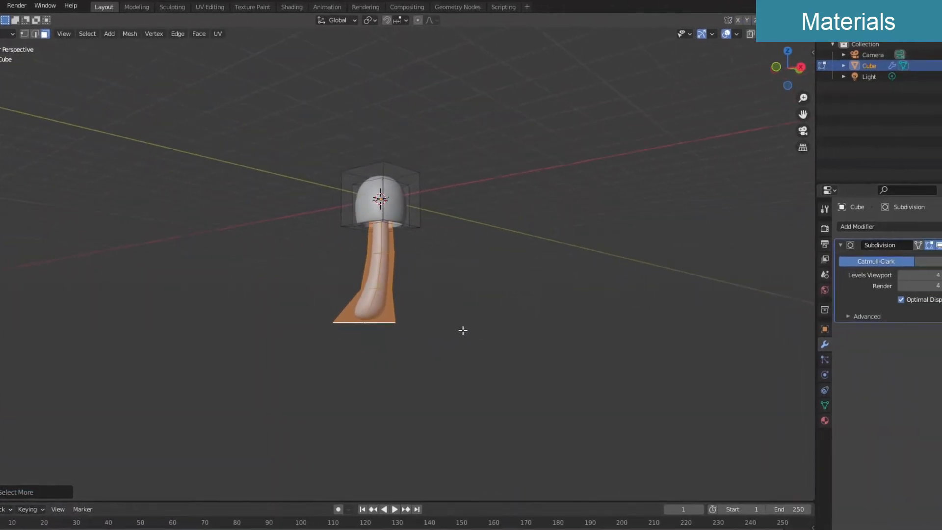
click(872, 406)
click(932, 257)
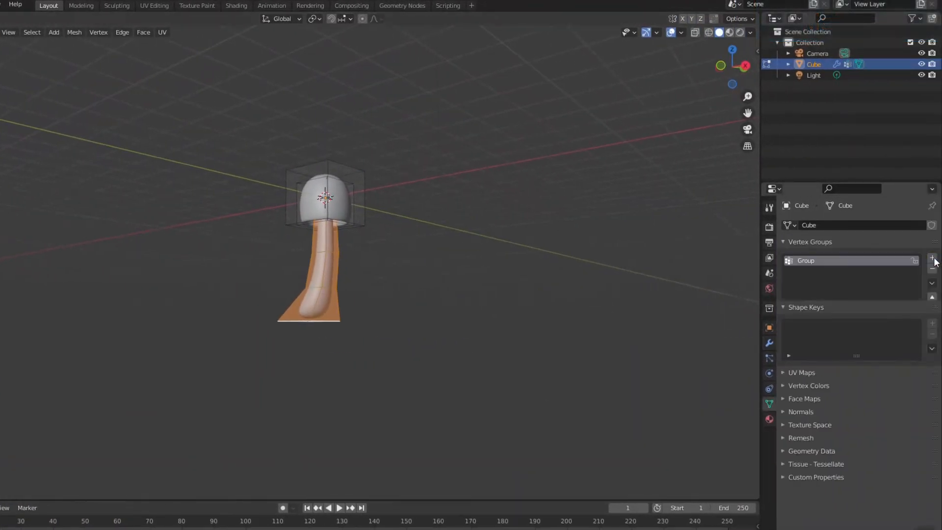
click(799, 327)
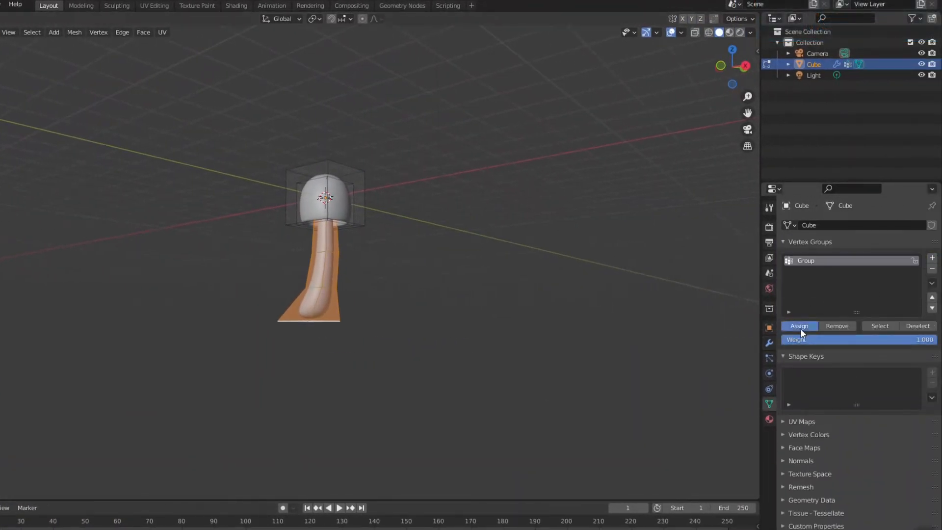
Step: Add a second material slot with a new material, assign it to the selected stem faces, and return to Object Mode
click(769, 419)
click(933, 226)
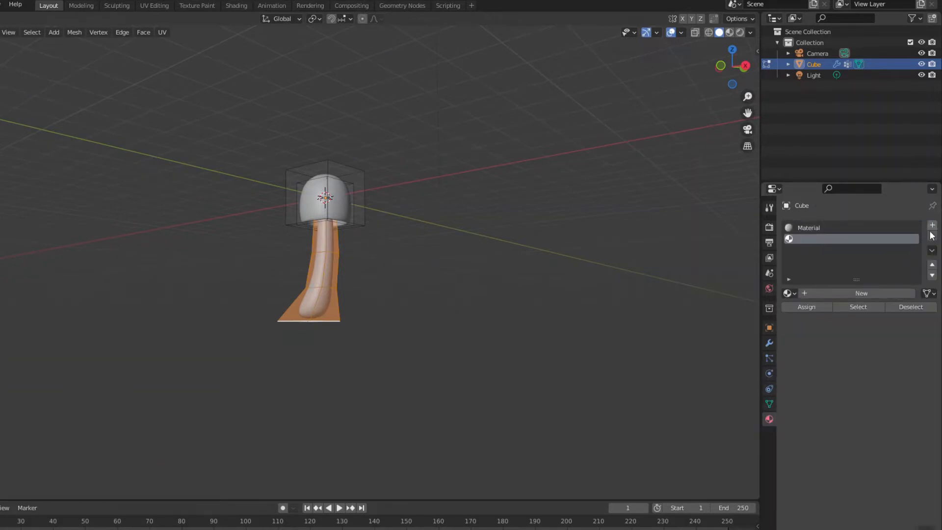
click(808, 306)
key(Tab)
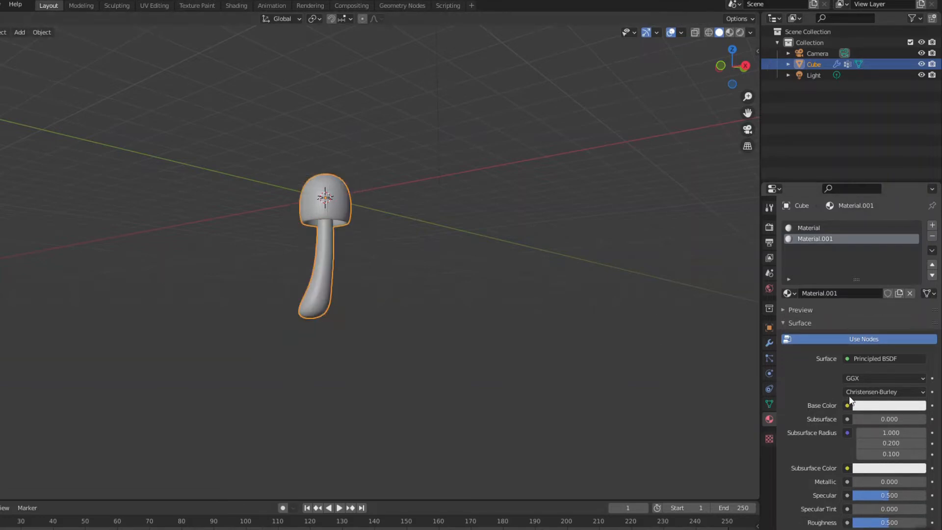
Step: Switch to Material Preview shading and set the stem material's base color to a beige tone
click(883, 406)
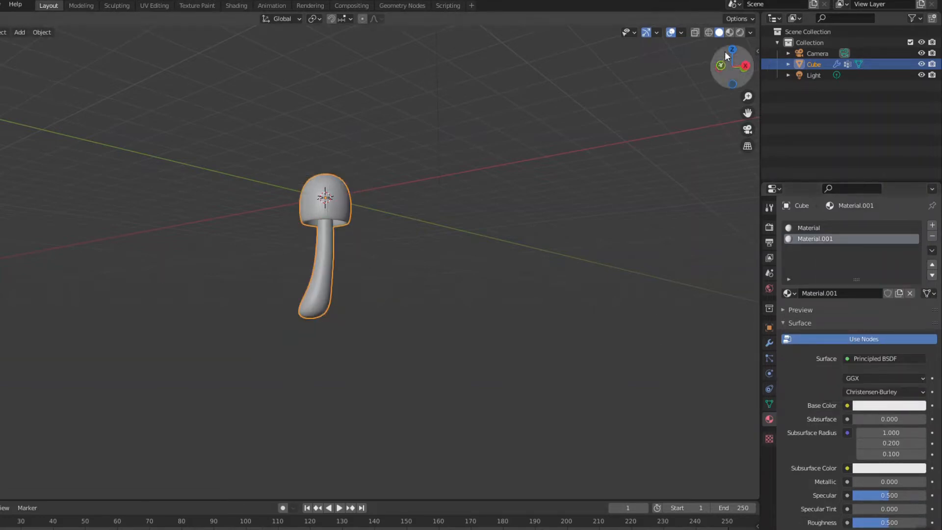
click(729, 32)
click(889, 406)
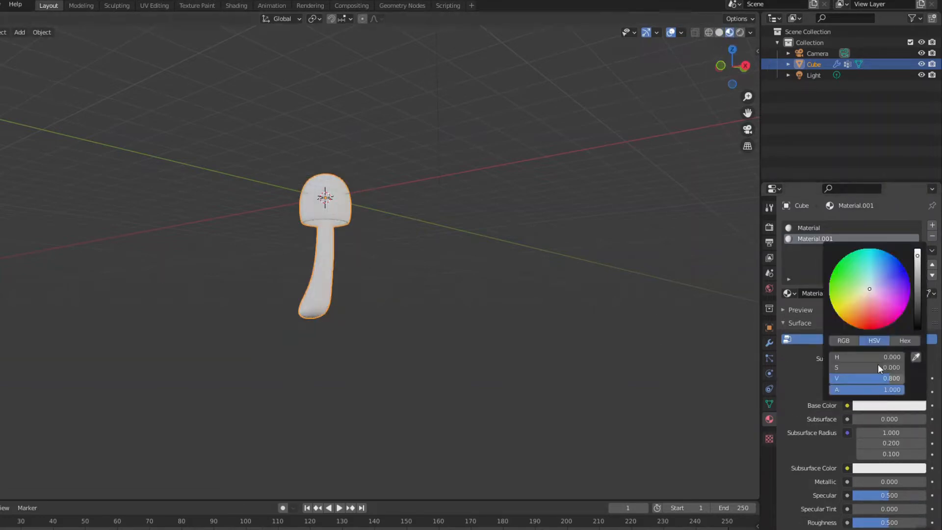
click(917, 275)
middle_drag(461, 268, 455, 287)
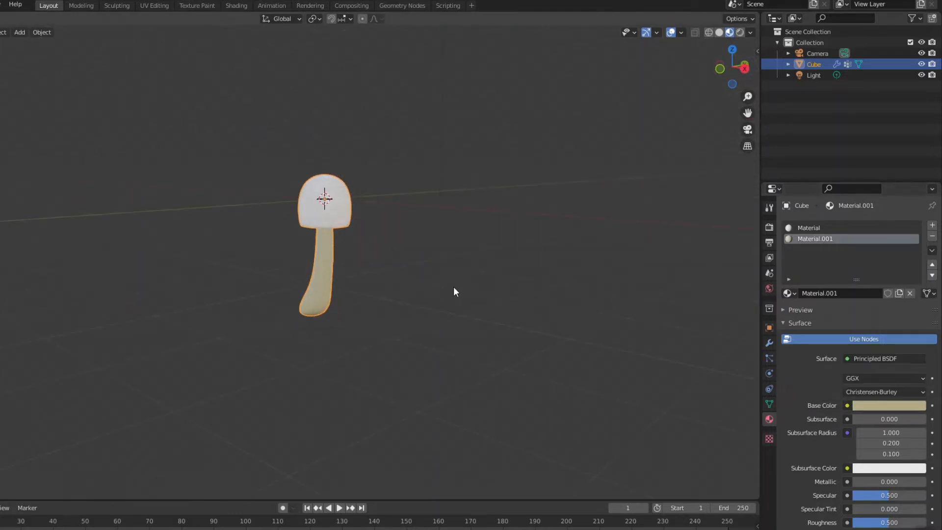
Step: Make the cap's original material the active slot and open its nodes in the Shading workspace with the mushroom in view
click(805, 228)
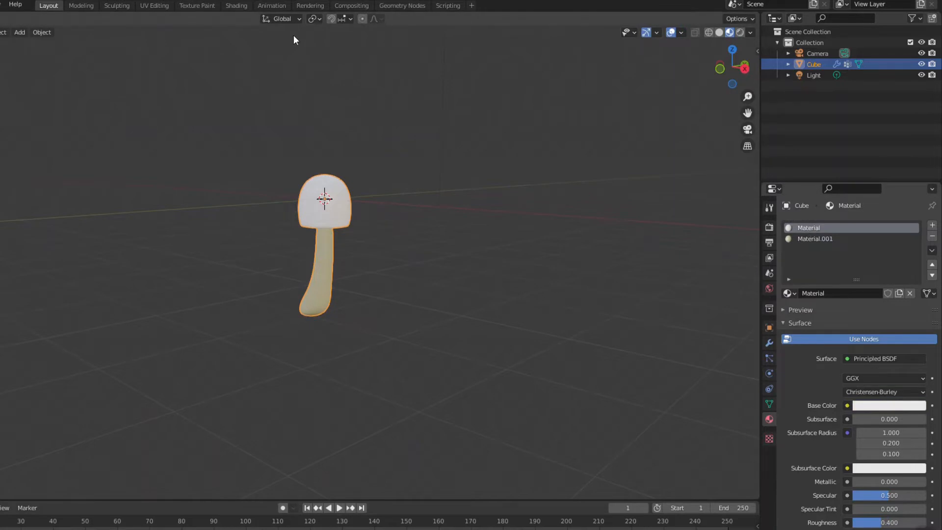
click(234, 6)
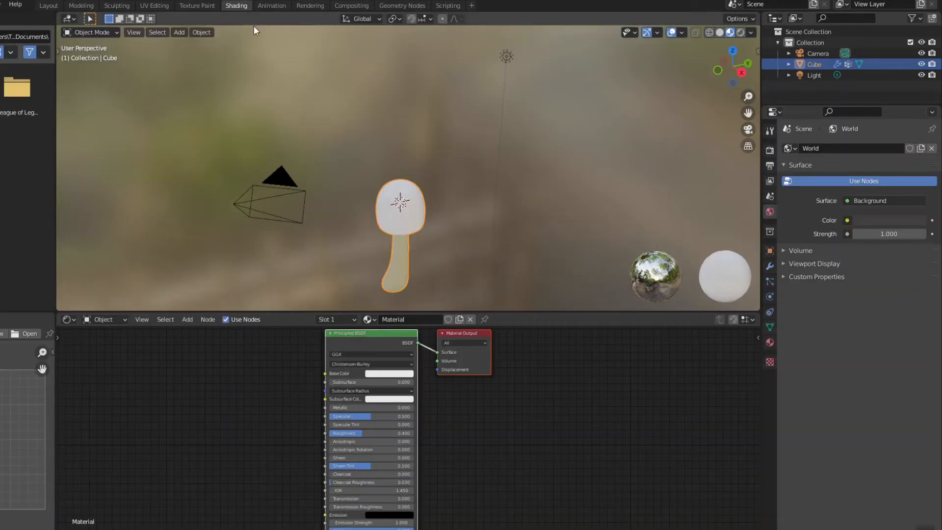
shift+middle_drag(400, 267, 403, 170)
middle_drag(403, 170, 408, 197)
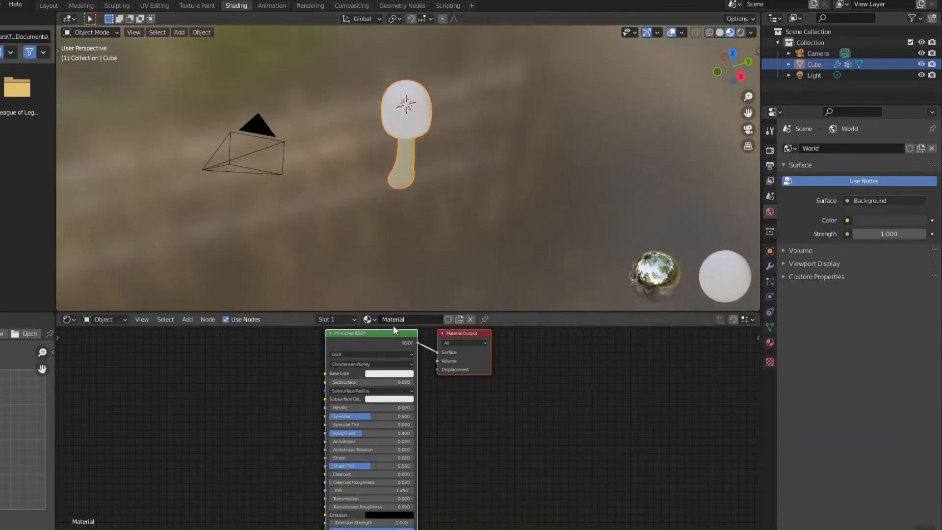
Step: Enlarge the node editor and shift the Principled BSDF and Material Output nodes aside to make room for texture nodes
drag(405, 310, 407, 227)
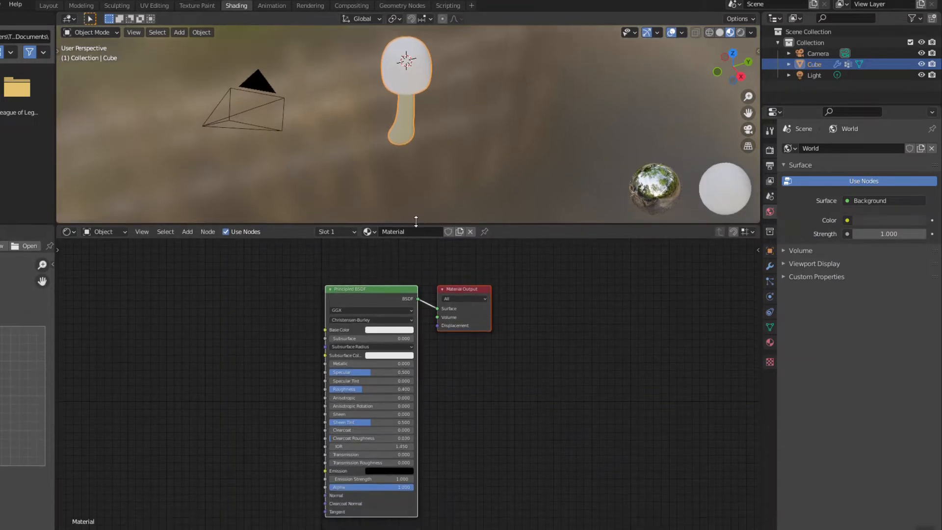
scroll(410, 134, up, 2)
scroll(411, 160, up, 1)
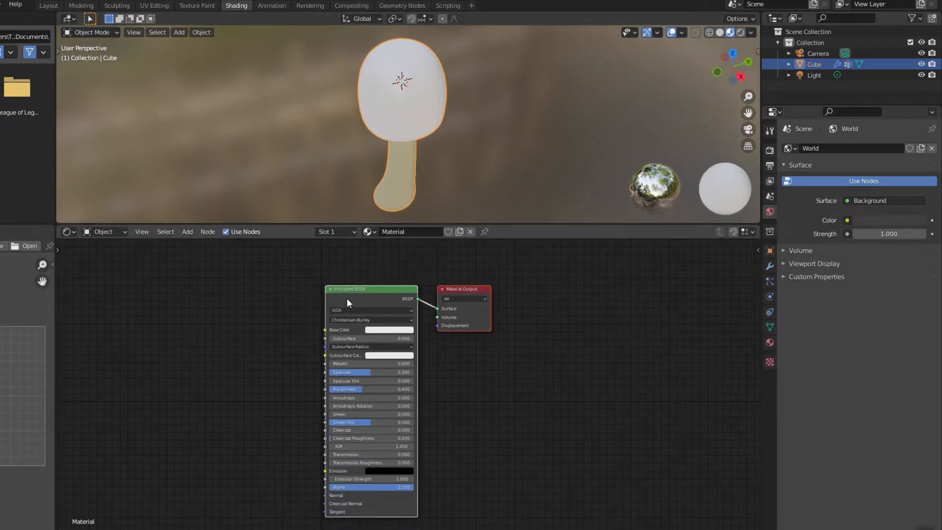
drag(347, 298, 572, 304)
Step: Add a Voronoi Texture with Mapping and Texture Coordinate nodes, and connect its Distance output to the Base Color
click(186, 232)
click(205, 243)
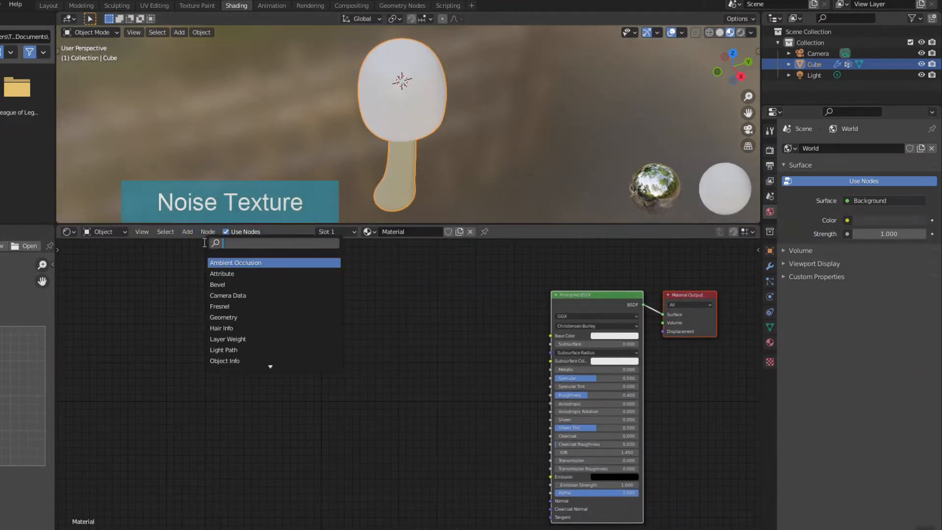
text(voro)
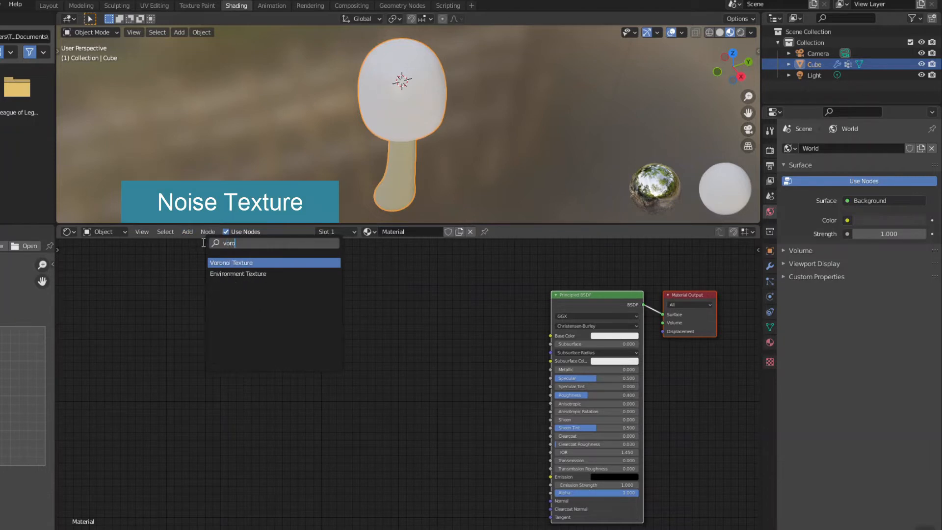
click(222, 263)
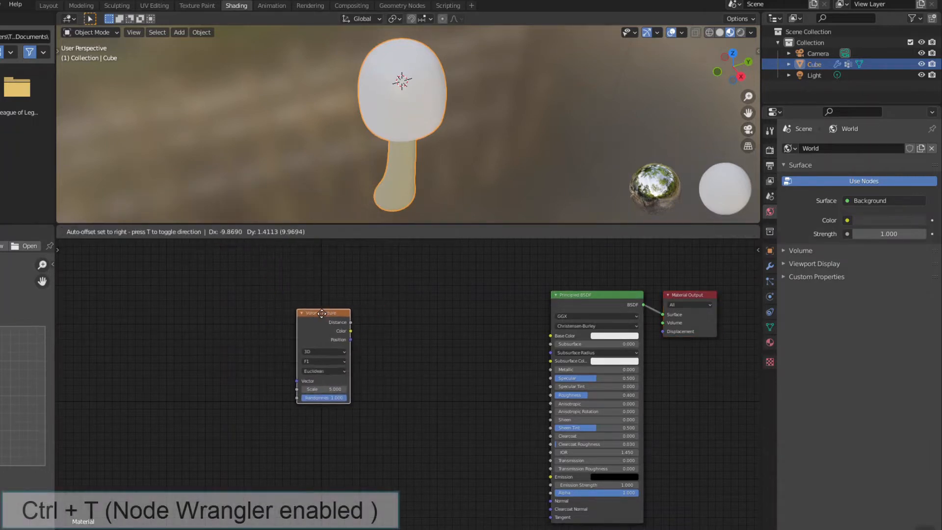
click(287, 316)
key(ctrl+t)
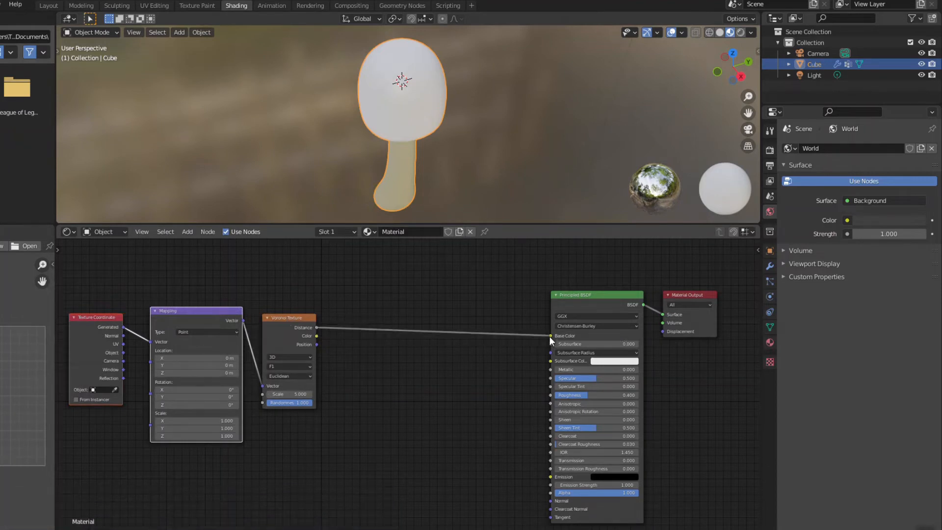
Step: Insert a Math node between the Voronoi Texture and the Base Color and set its operation to Less Than
click(188, 231)
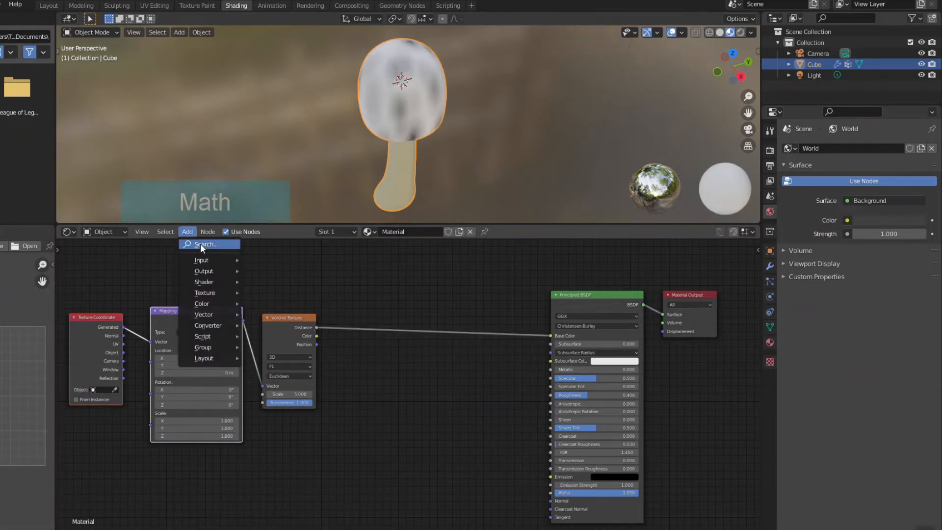
text(math)
key(Return)
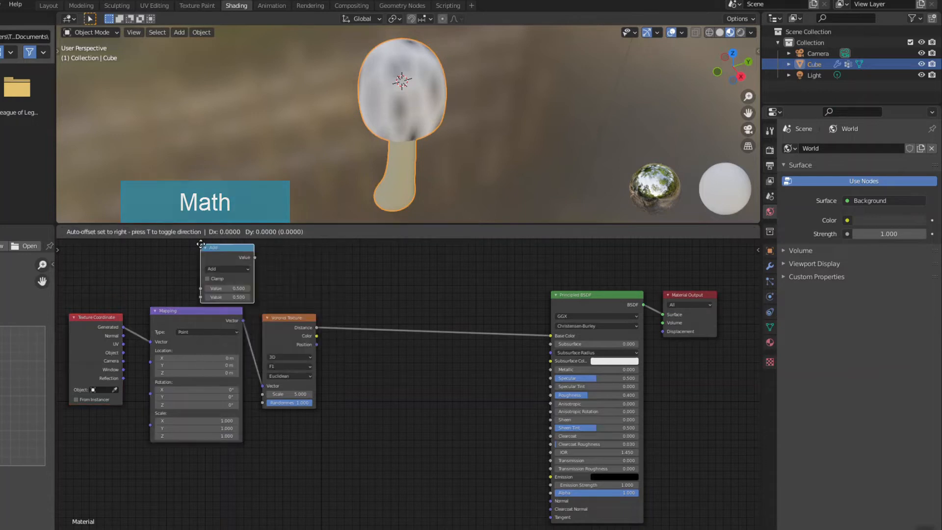
click(404, 322)
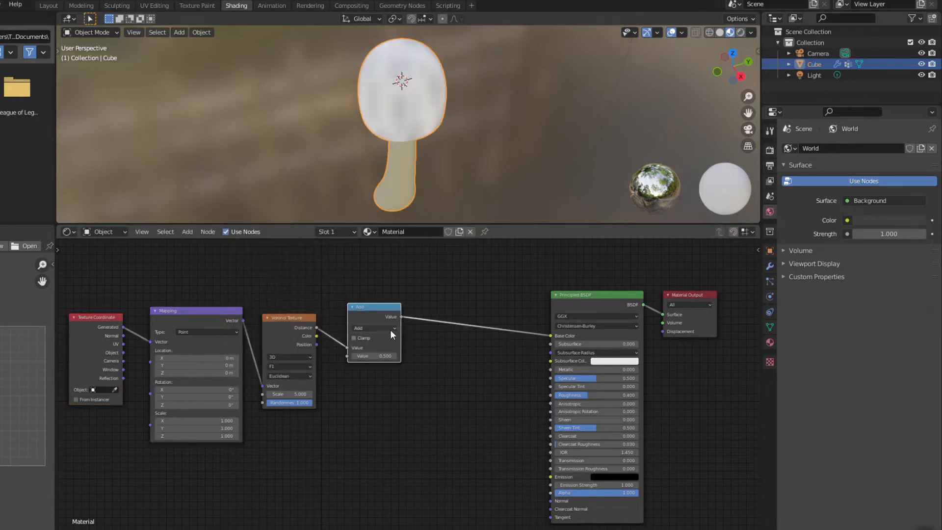
click(388, 328)
click(429, 366)
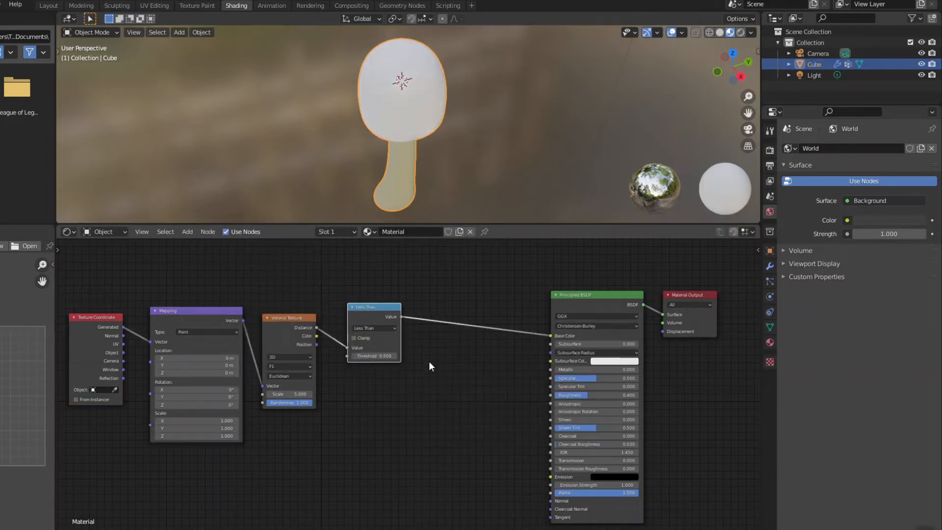
right_click(399, 101)
key(Escape)
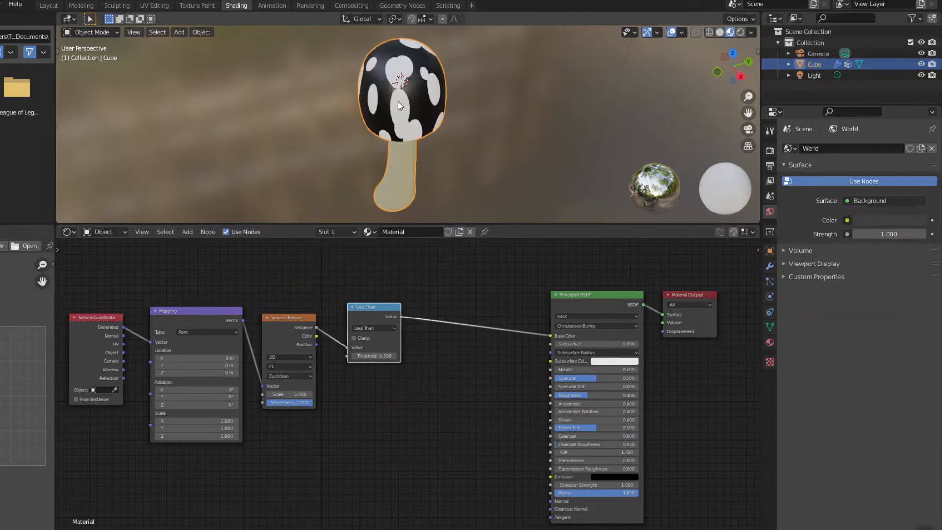
Step: Feed the Mapping node with Object coordinates and set the Voronoi Texture's scale to 0.800 and randomness to 0.683
click(120, 350)
drag(155, 341, 153, 342)
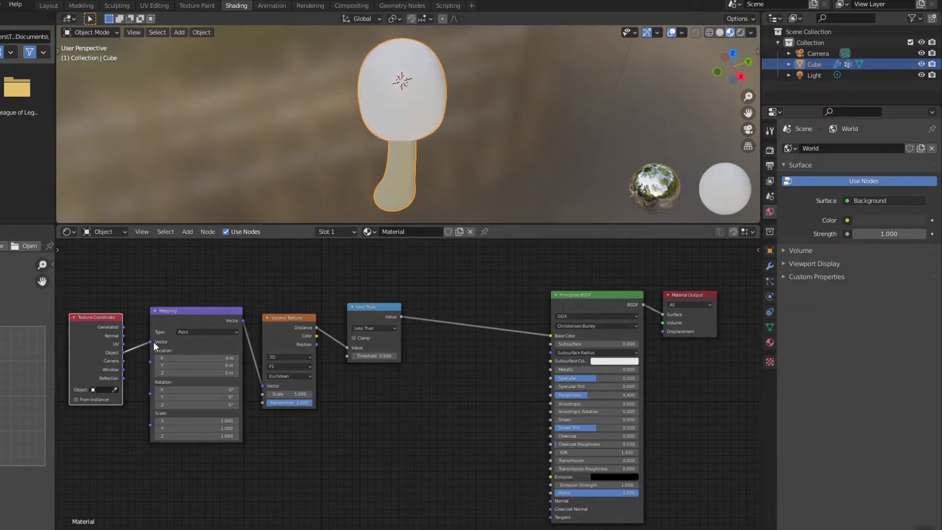
drag(269, 394, 289, 402)
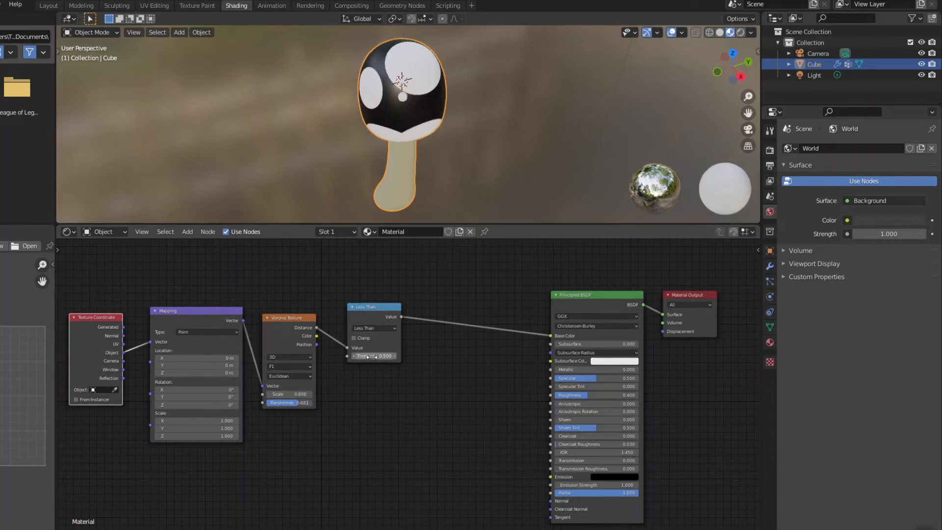
Step: Tune the cap's large spots with a Voronoi scale of 1.000 and a Less Than threshold of 0.340
drag(368, 357, 359, 356)
click(395, 356)
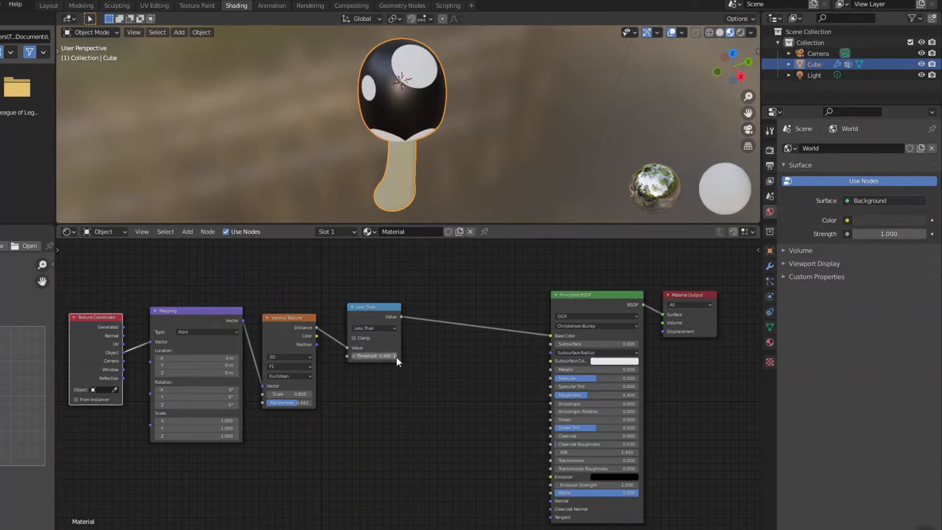
click(309, 394)
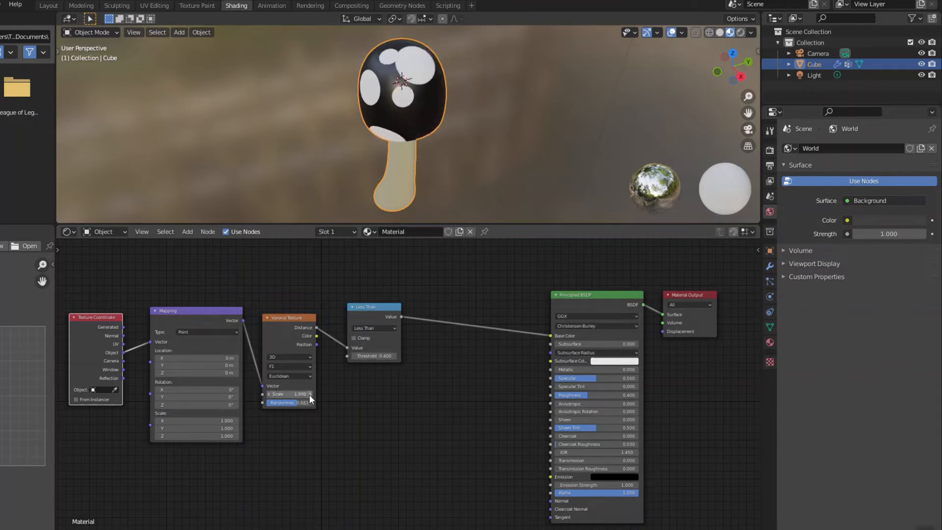
click(309, 395)
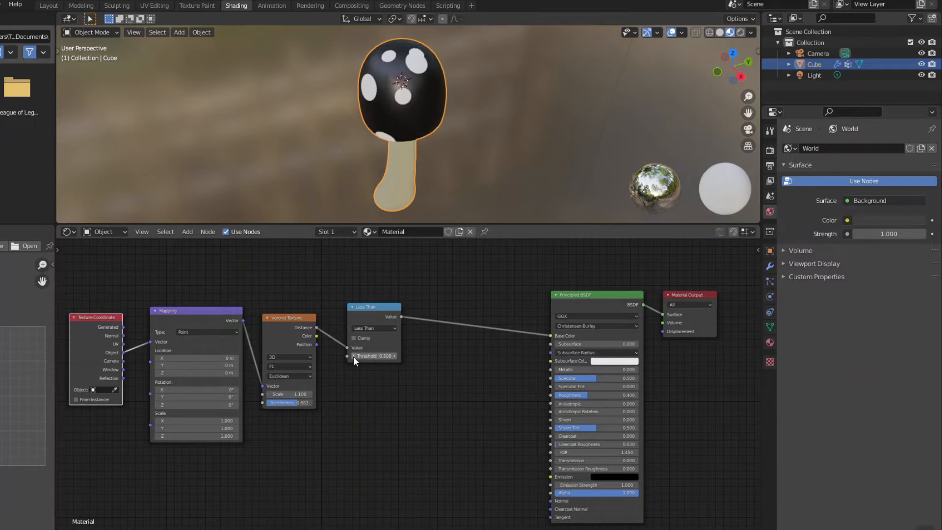
click(353, 357)
middle_drag(398, 159, 433, 153)
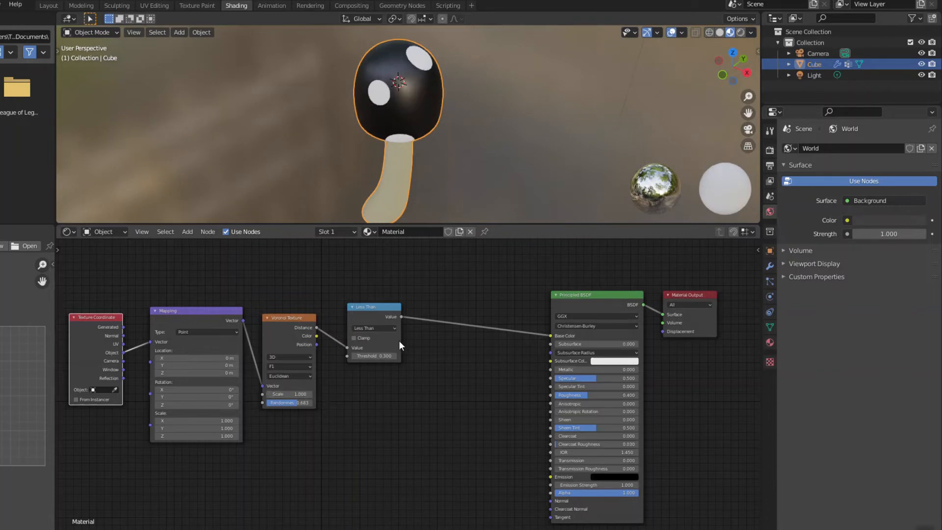
click(394, 355)
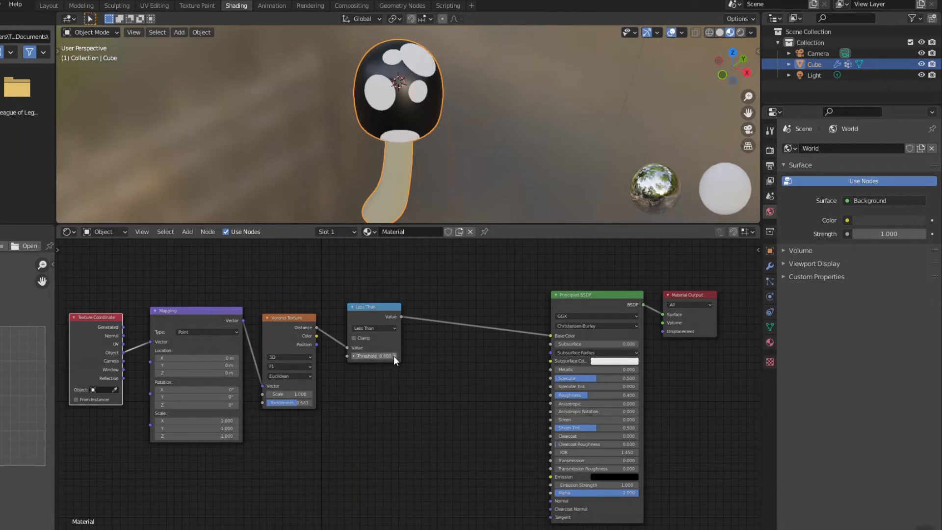
click(354, 356)
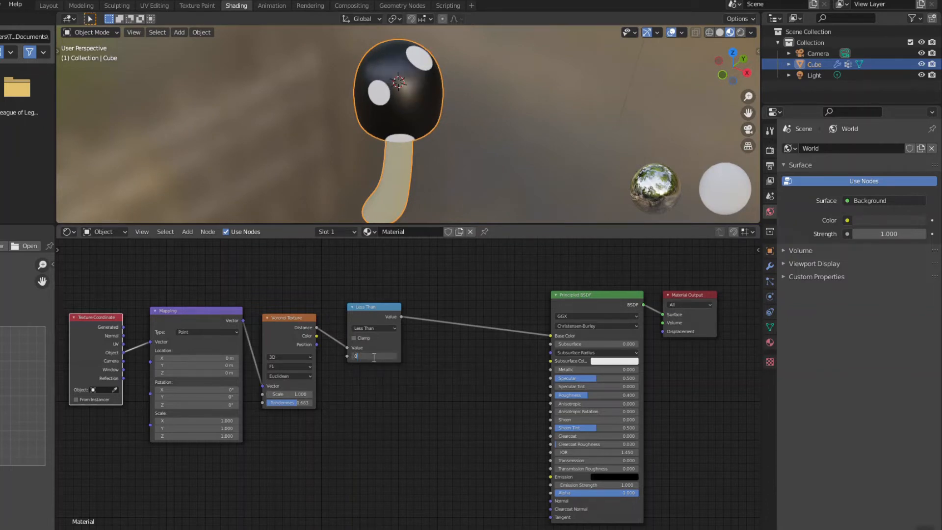
Step: Insert a MixRGB node between the Less Than node and the Principled BSDF's Base Color
click(188, 231)
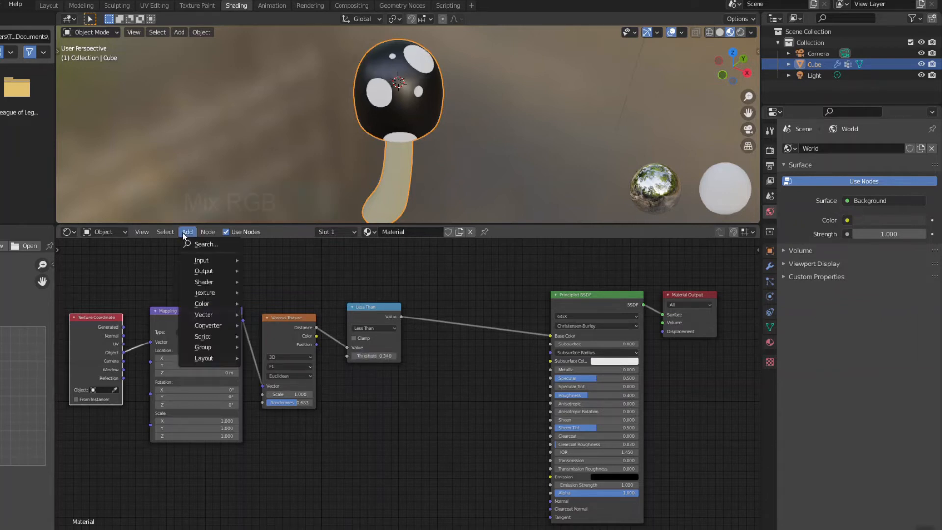
click(193, 244)
text(mix)
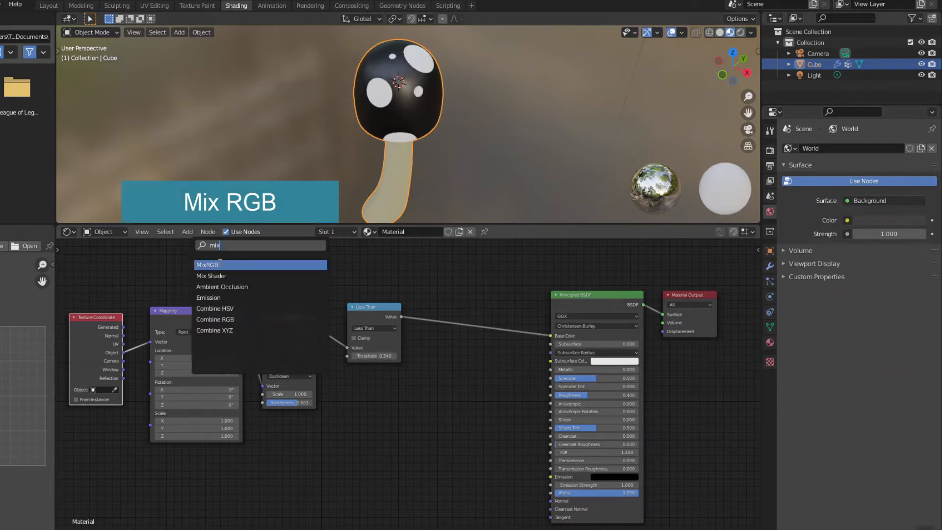
click(219, 265)
click(444, 316)
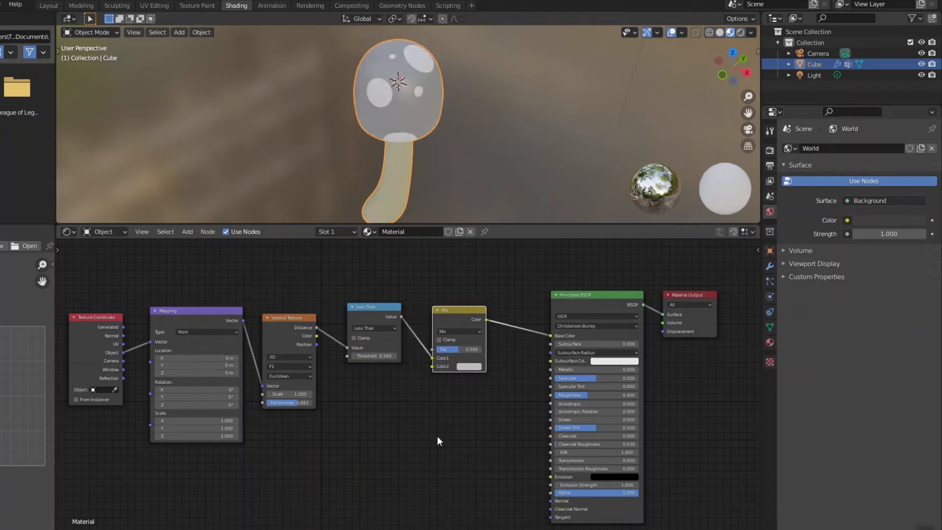
Step: Duplicate the Voronoi Texture and Less Than nodes below the originals, driven by the same Mapping, and connect the copy to the Mix node's Color2
drag(256, 293, 395, 415)
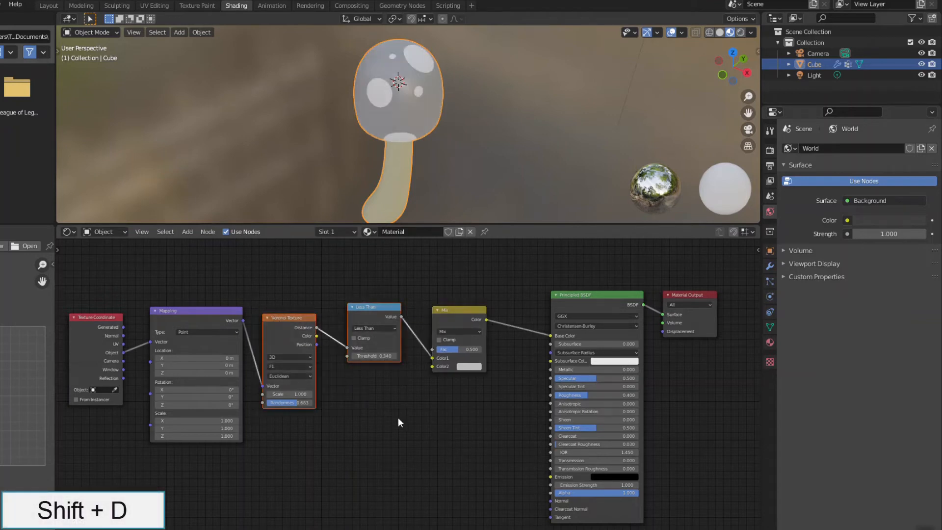
key(shift+d)
click(406, 523)
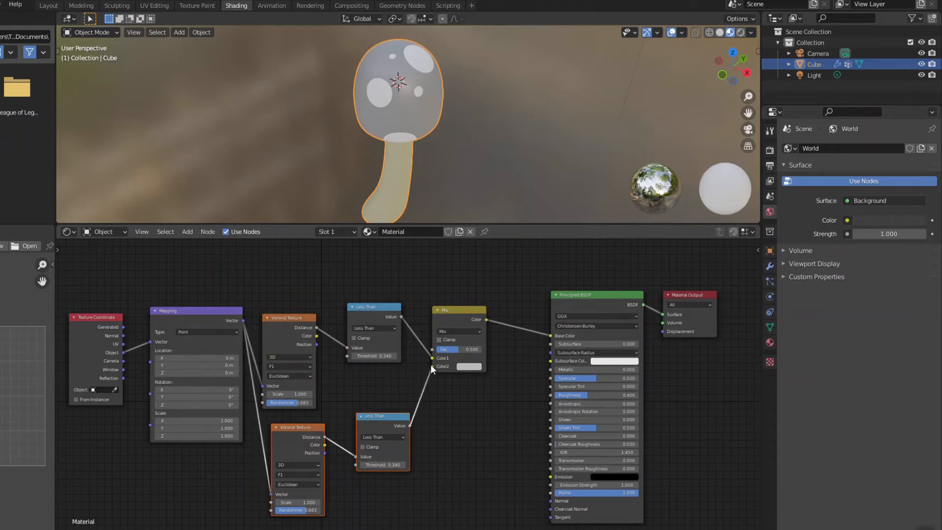
drag(431, 364, 432, 364)
middle_drag(467, 414, 495, 375)
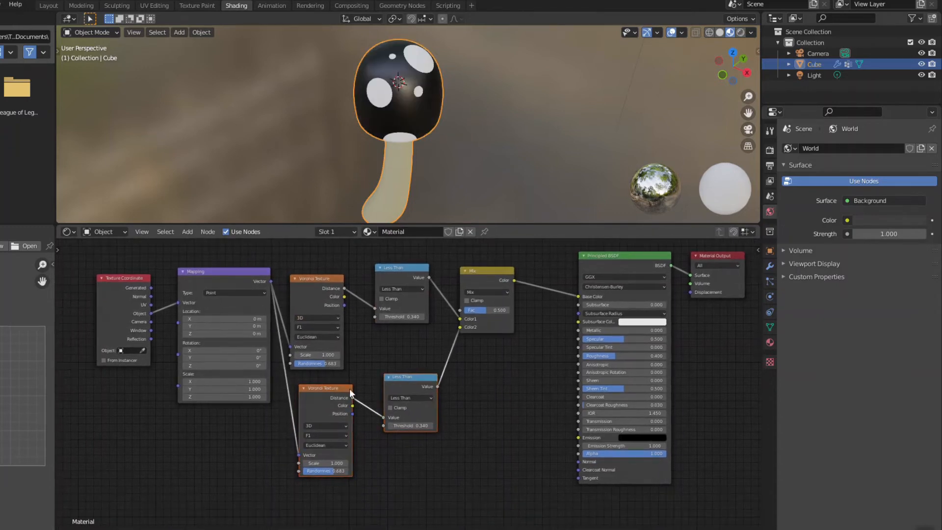
drag(350, 389, 376, 384)
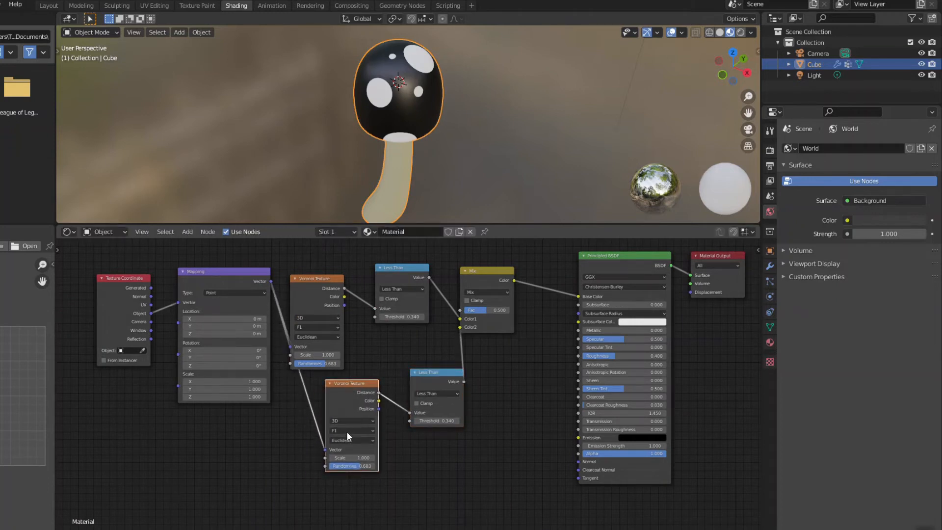
Step: Create small spots by setting the duplicated Voronoi's scale to 4.700 and its Less Than threshold to 0.100
drag(350, 458, 383, 457)
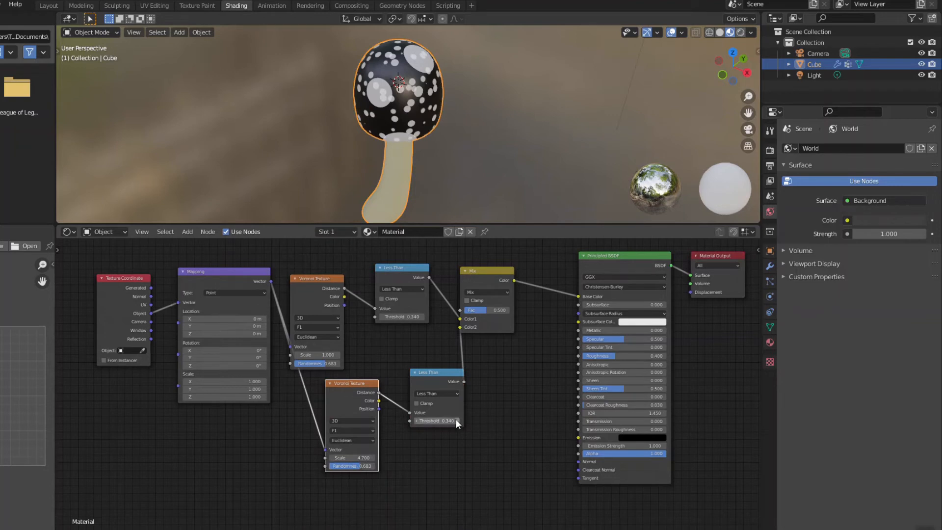
click(415, 421)
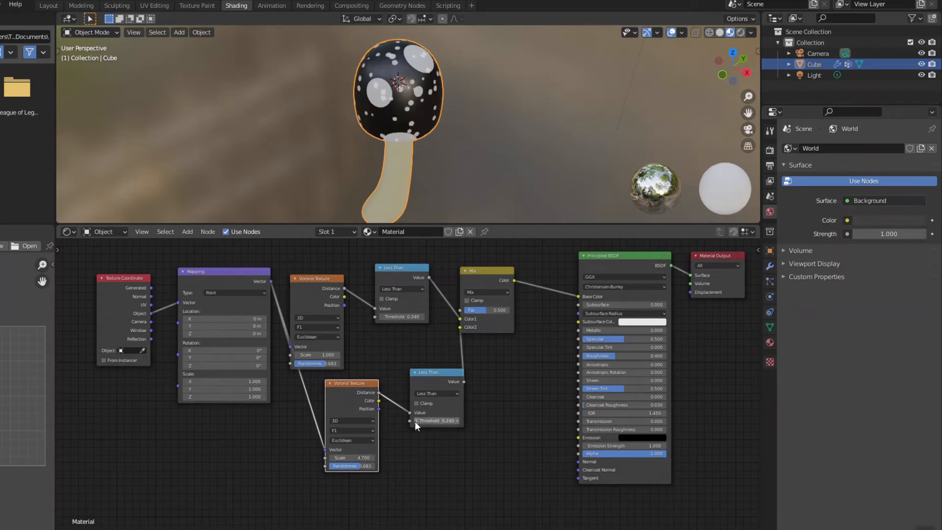
click(458, 423)
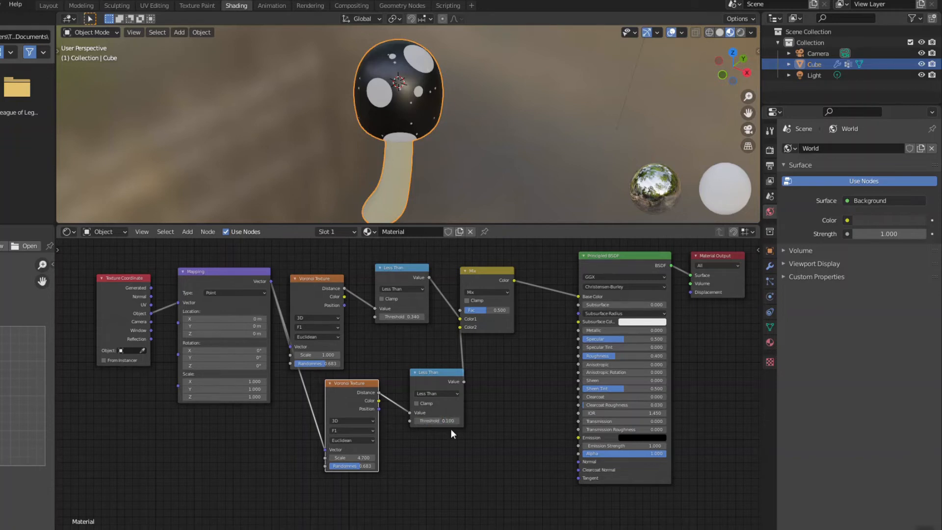
middle_drag(439, 153, 413, 138)
Step: Insert a ColorRamp node between the Mix node and the Principled BSDF's Base Color
click(188, 232)
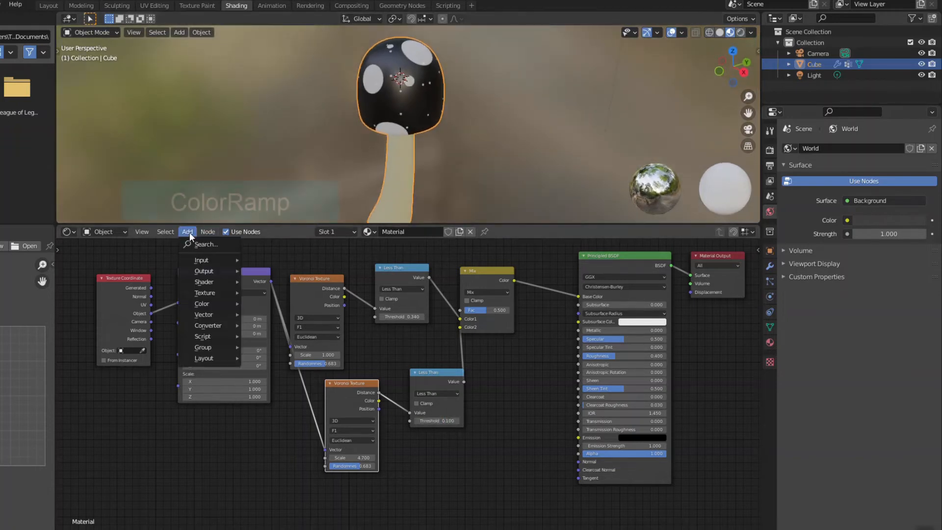
click(199, 244)
text(colo)
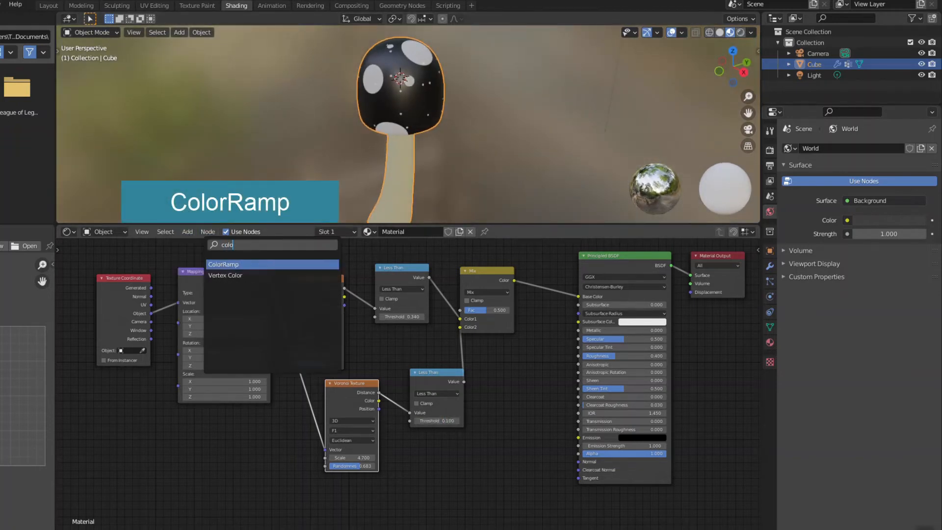
key(Return)
click(608, 308)
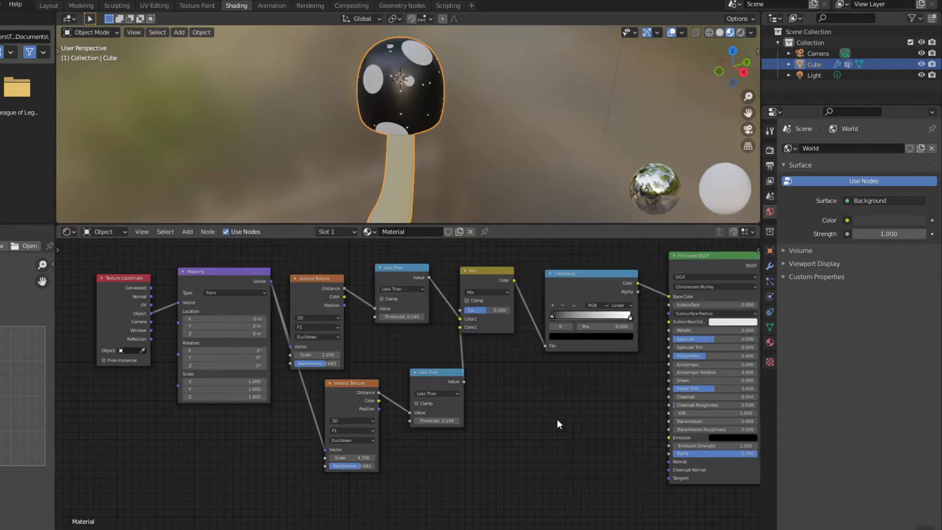
Step: Set the ColorRamp's black stop to a deep, slightly desaturated red for the mushroom cap
click(589, 336)
mouse_move(616, 262)
mouse_down()
mouse_move(616, 240)
mouse_move(581, 282)
mouse_up()
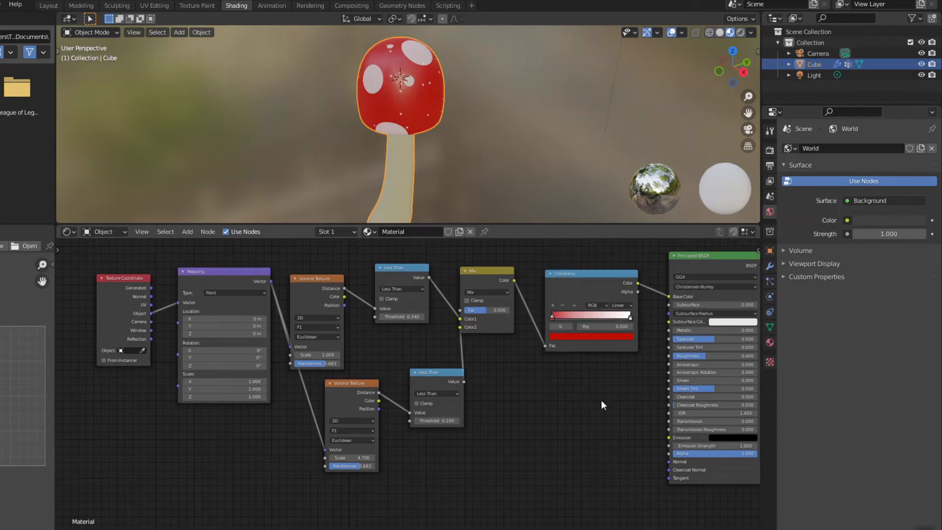
click(590, 338)
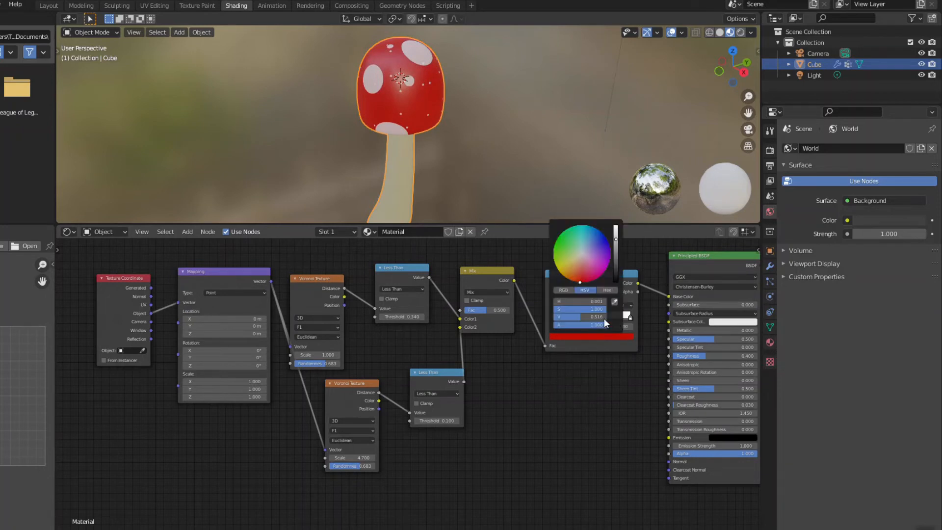
drag(580, 282, 578, 278)
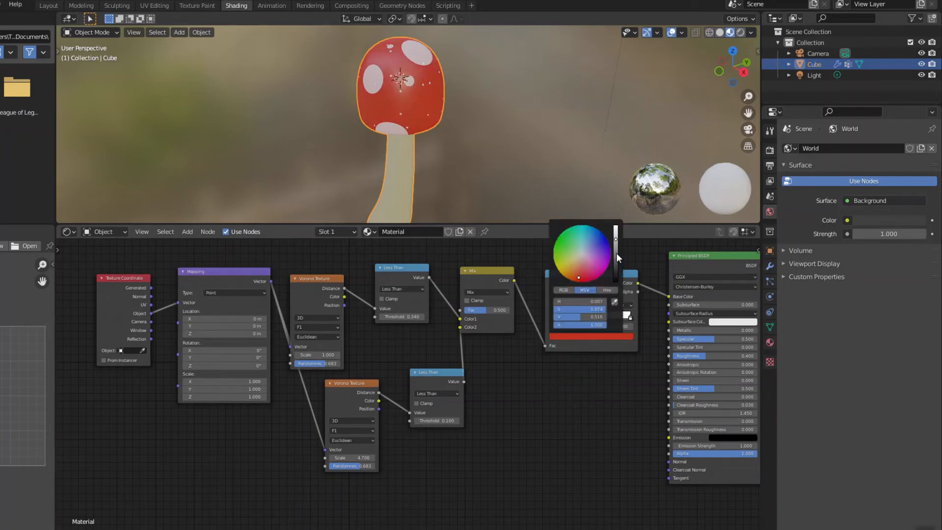
click(615, 247)
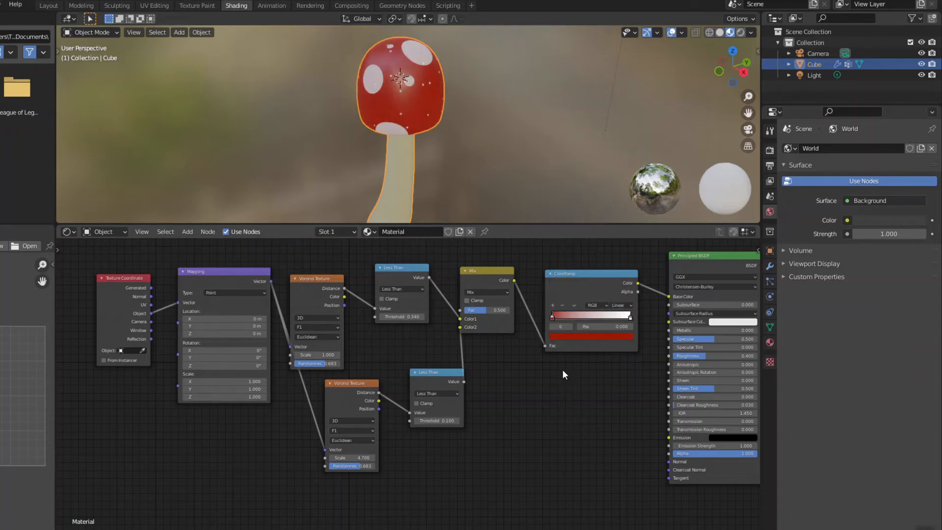
Step: In the Layout workspace's front view, limit transforms to origins and move the mushroom's origin down to the base of its stem
click(48, 7)
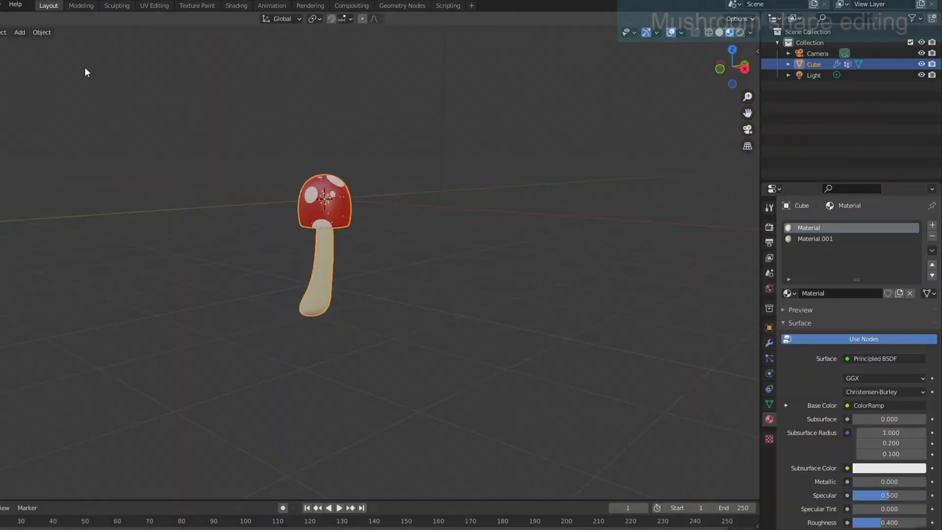
key(KP_1)
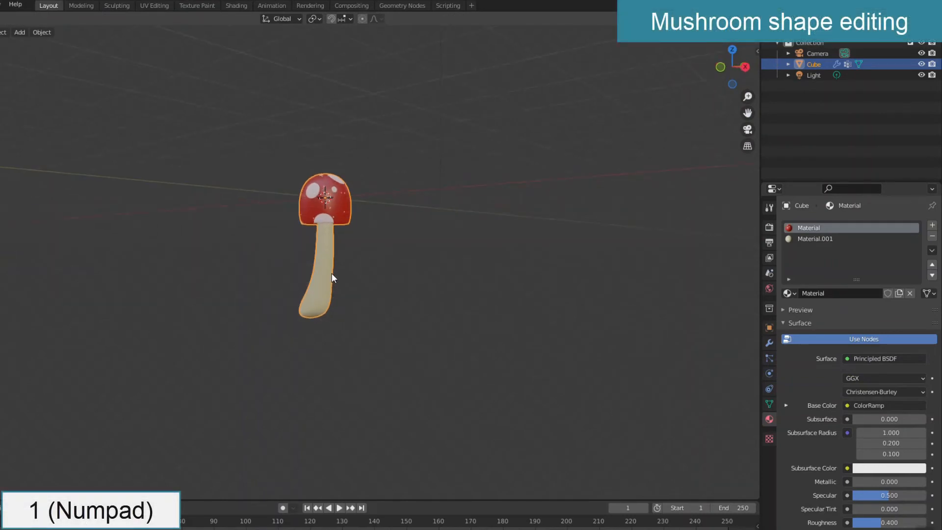
click(769, 208)
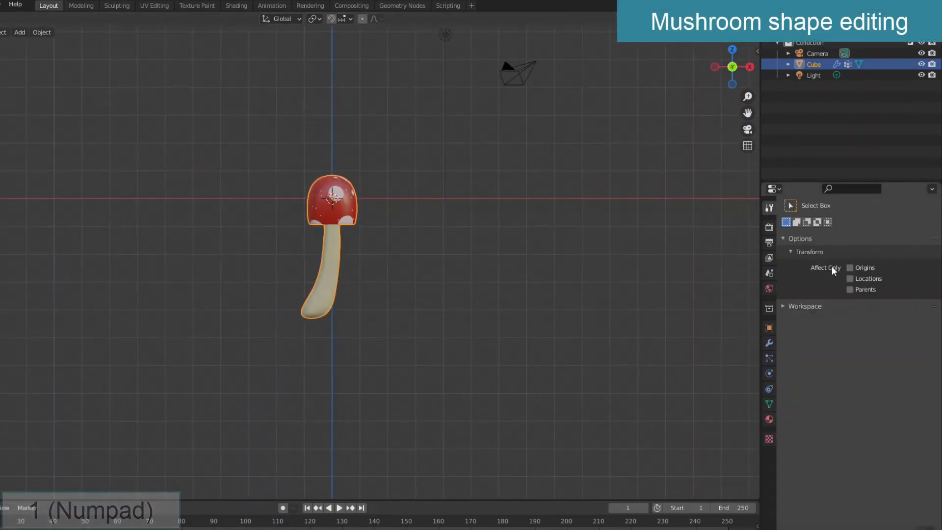
click(850, 267)
click(0, 96)
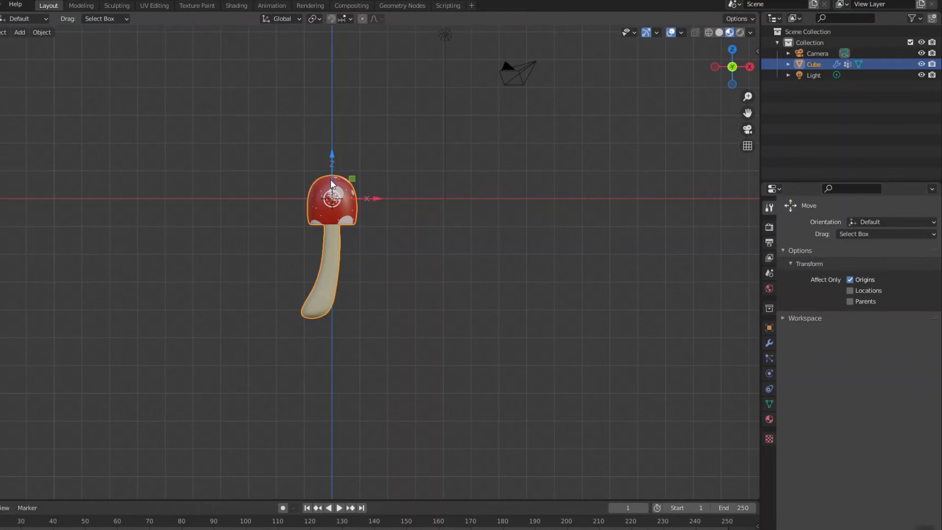
drag(332, 159, 333, 185)
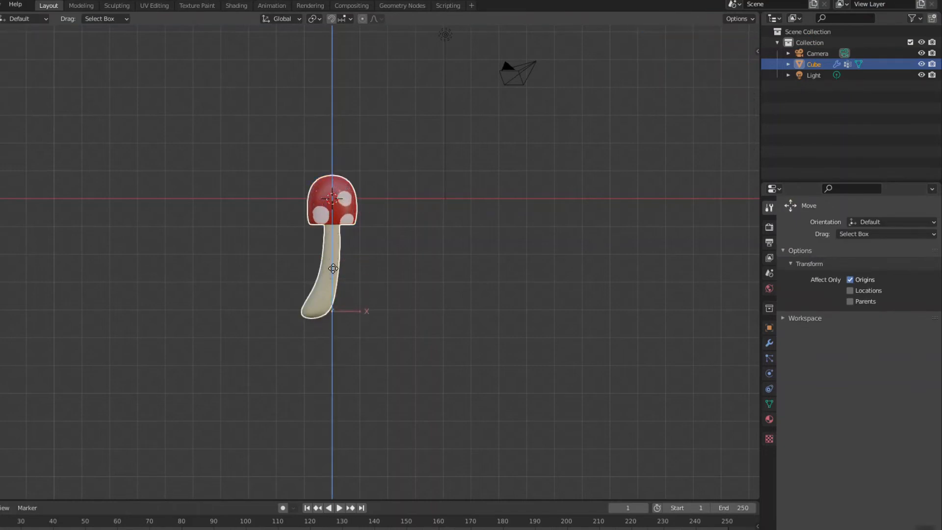
drag(368, 315, 352, 319)
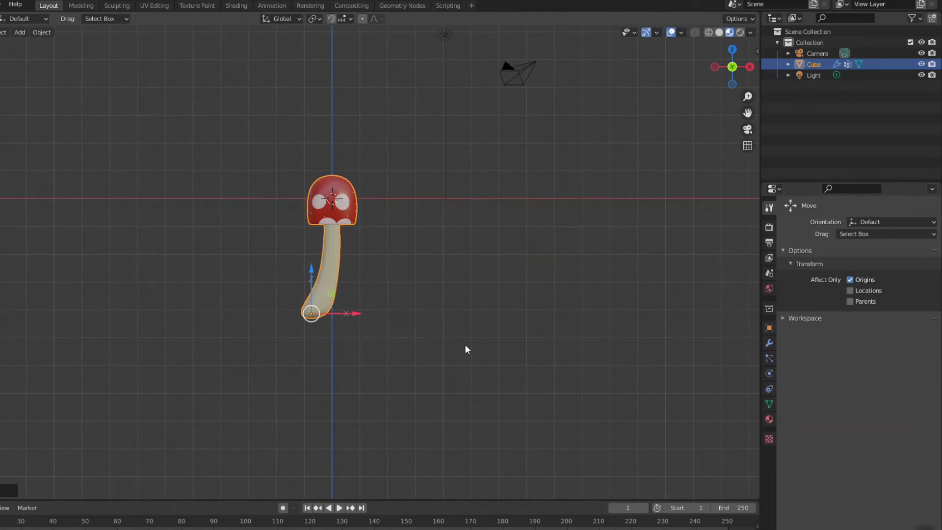
Step: Shift the origin slightly along Y in the side view, then turn off the origins-only transform option
key(KP_3)
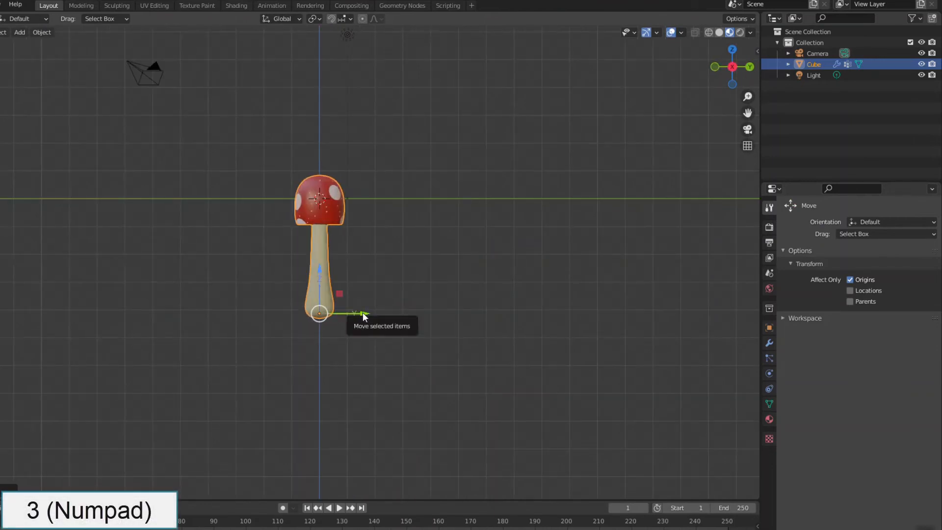
drag(363, 312, 366, 313)
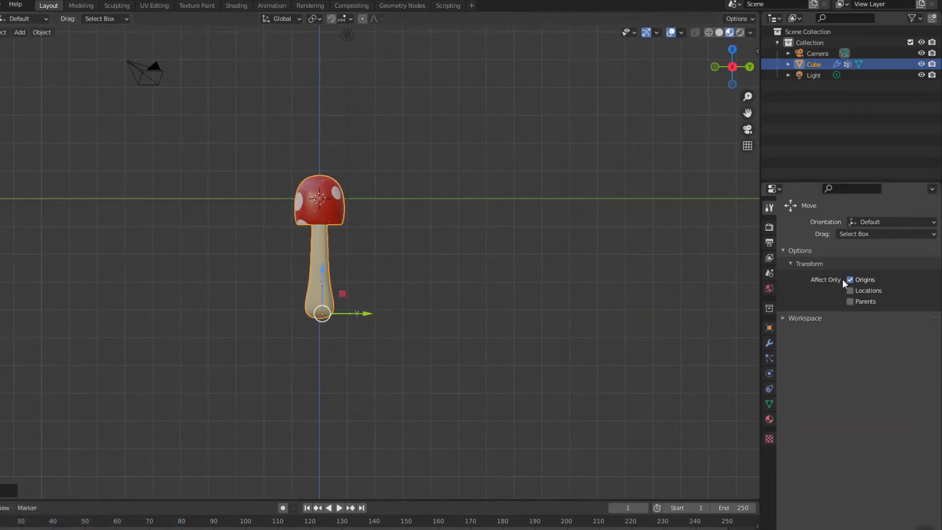
middle_drag(540, 295, 393, 281)
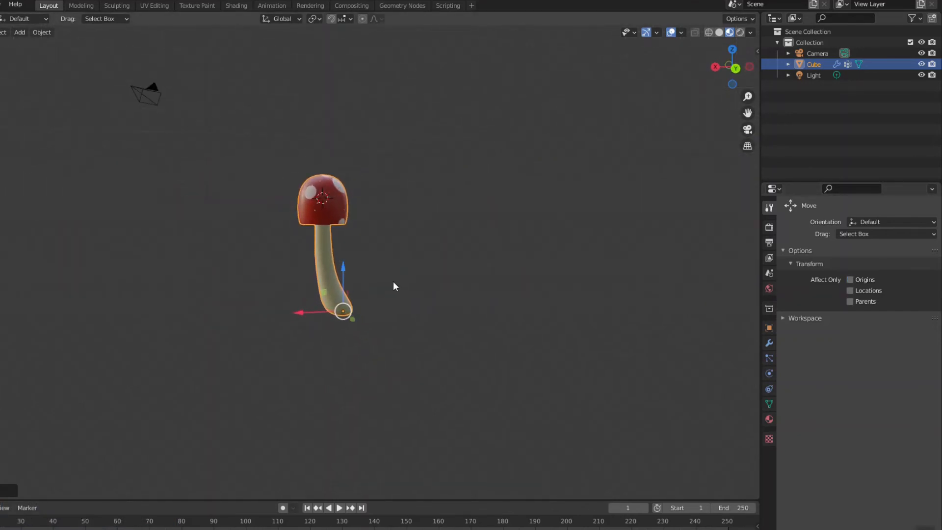
Step: Duplicate the mushroom in place and rotate the copy around the Z axis so its stem bends away from the original
key(shift+d)
key(Escape)
key(r)
key(z)
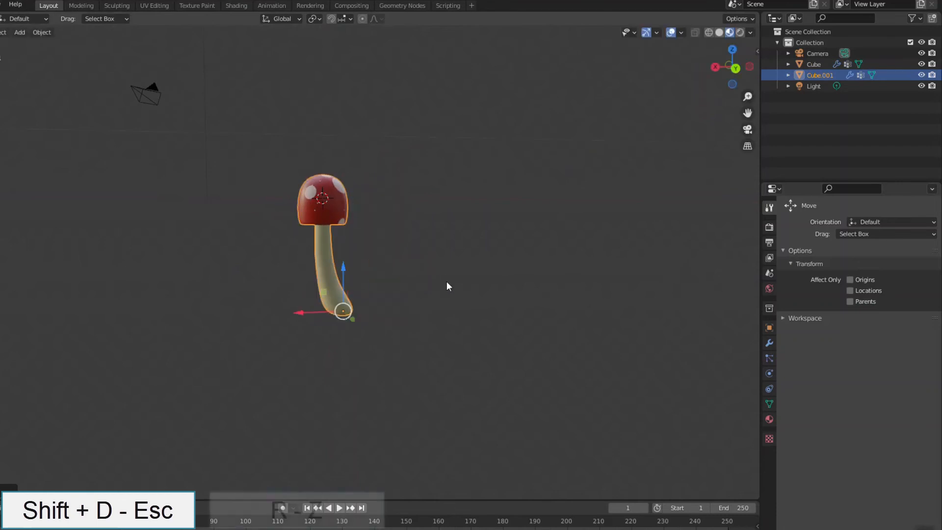
key(s)
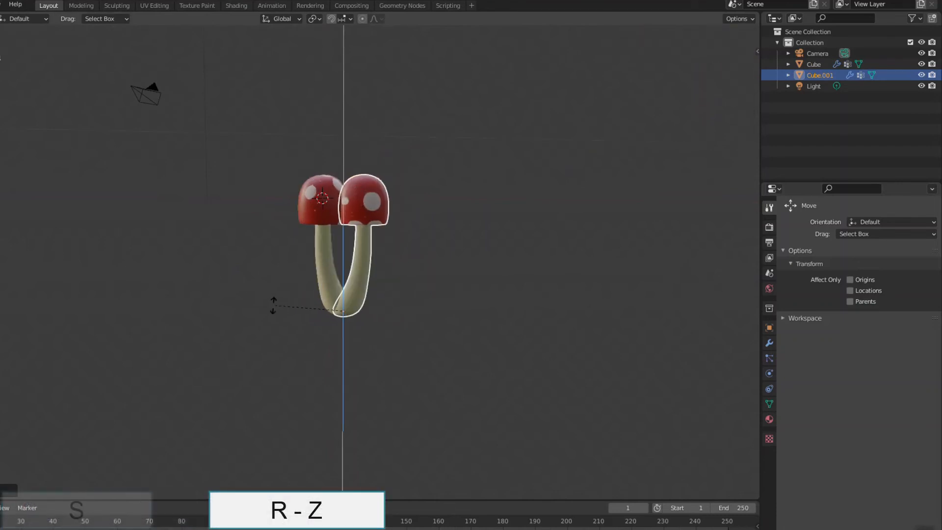
click(270, 305)
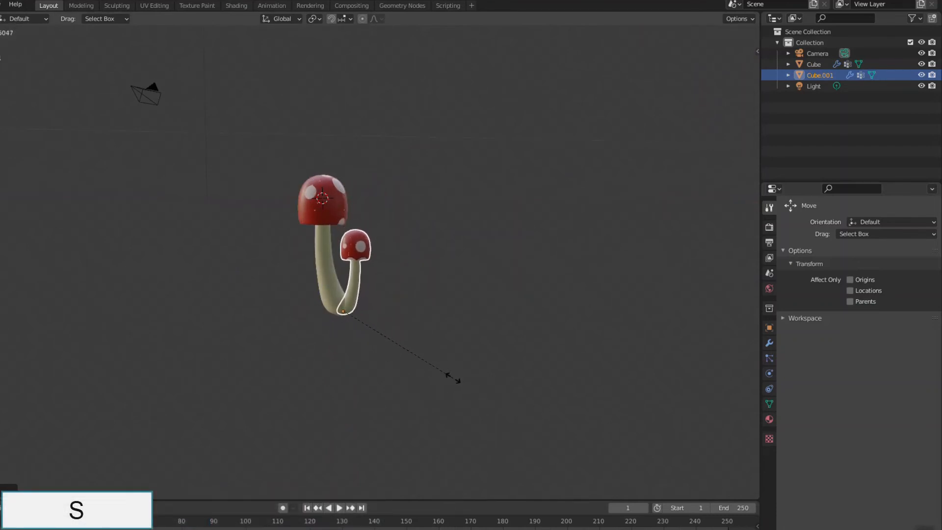
Step: Scale the mushroom copy down and shift it along X to sit beside the large stem's base
click(452, 378)
drag(299, 315, 308, 314)
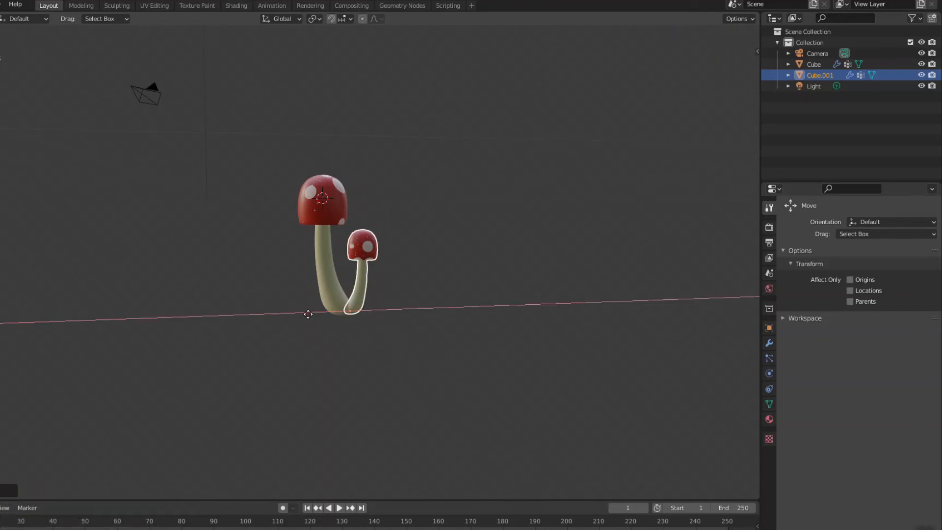
key(ctrl+KP_7)
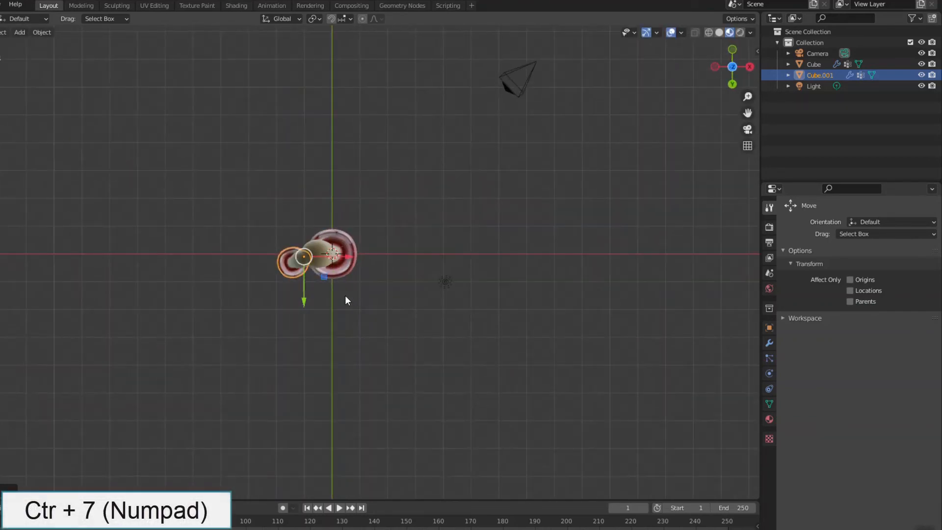
middle_drag(345, 297, 397, 353)
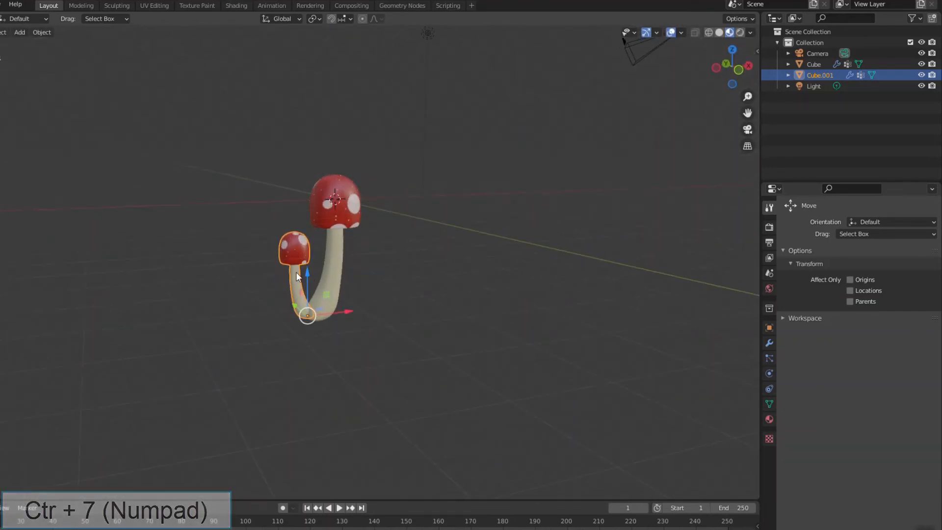
Step: Scale down the top face of the small mushroom's cap in Edit Mode to taper it
key(Tab)
middle_drag(292, 232, 289, 289)
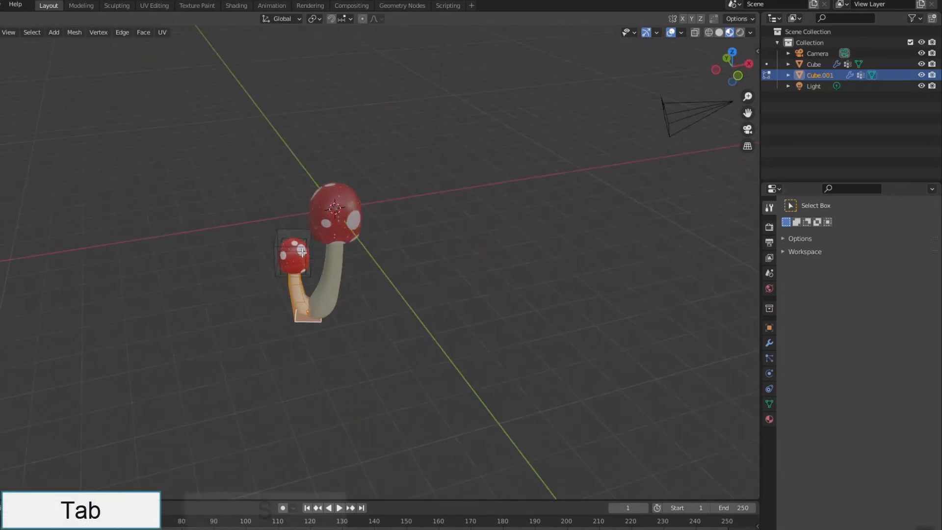
key(s)
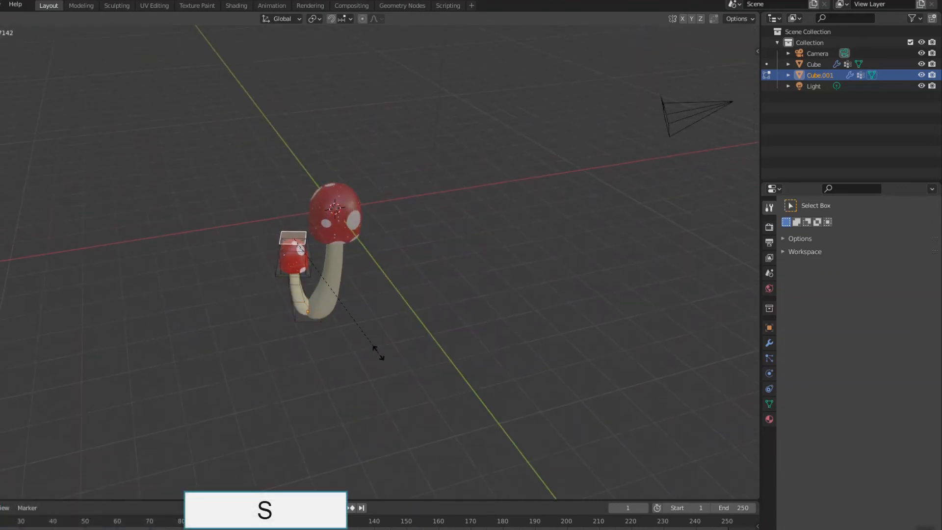
click(379, 354)
middle_drag(381, 357, 352, 213)
key(Tab)
Step: Widen the lower rim loop of the large mushroom's cap in Edit Mode to form a broad dome
click(351, 213)
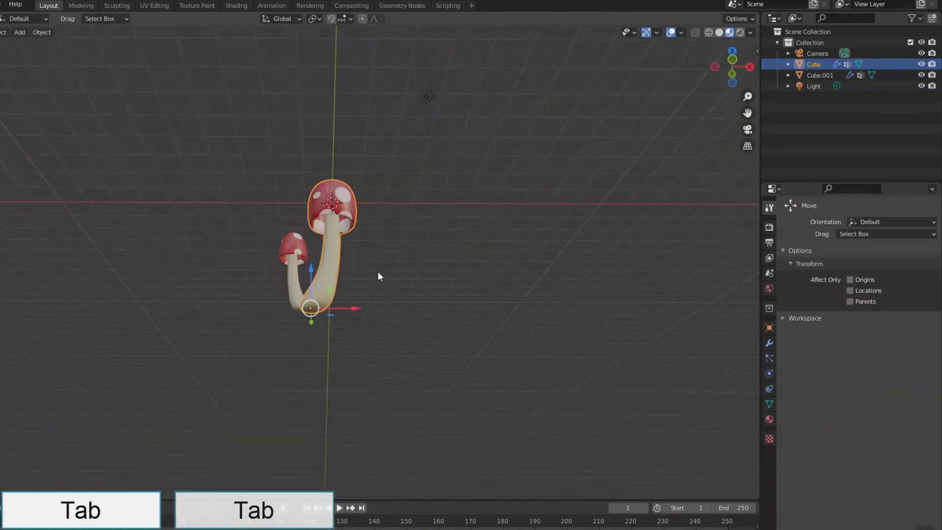
key(Tab)
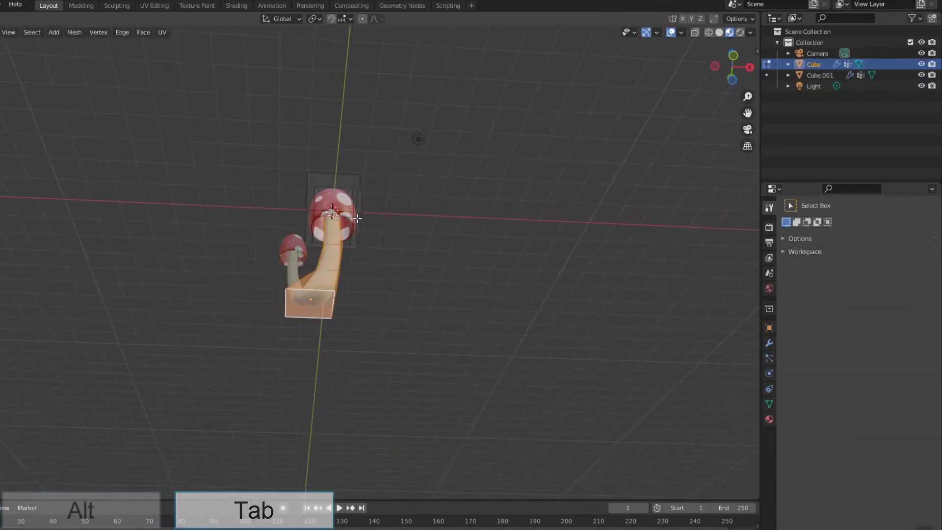
key(alt+s)
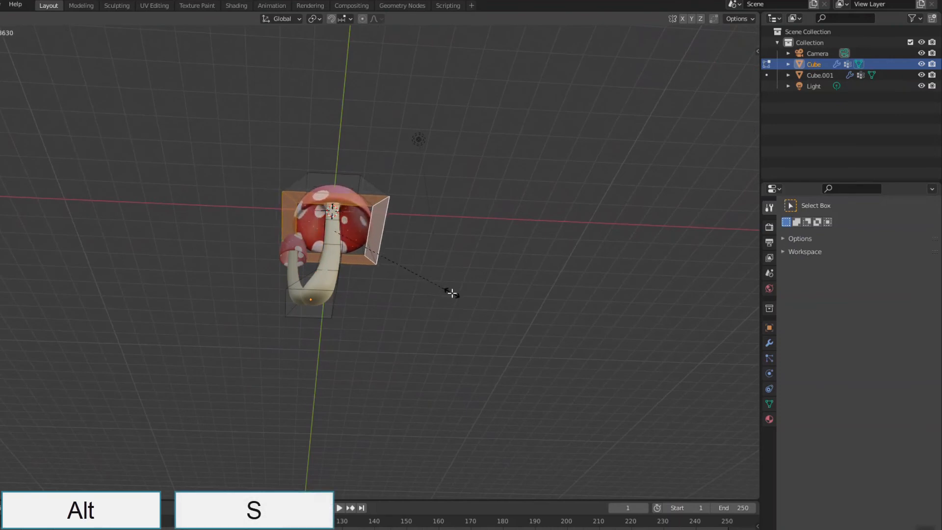
click(451, 292)
middle_drag(451, 260, 463, 314)
key(Tab)
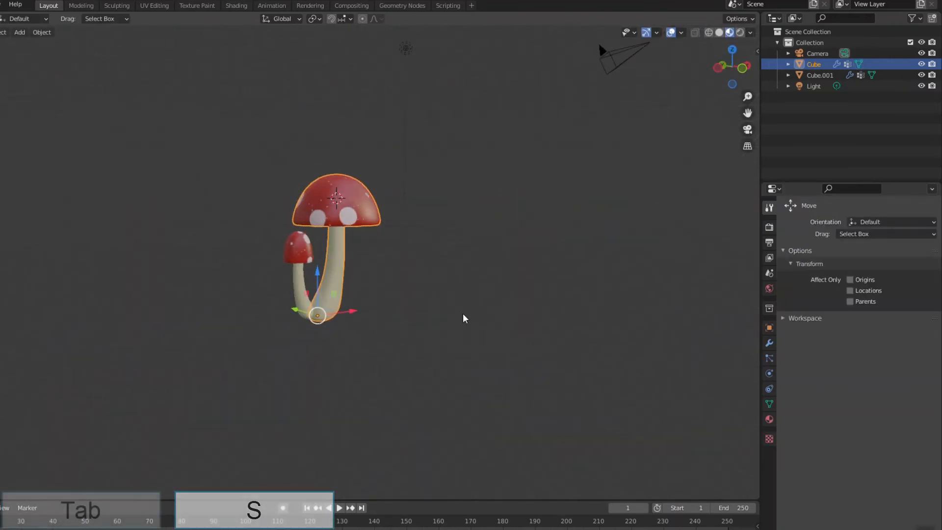
Step: Duplicate the small mushroom in place and scale the copy down to make a third, tiny mushroom
click(301, 260)
key(shift+d)
key(Escape)
key(shift+d)
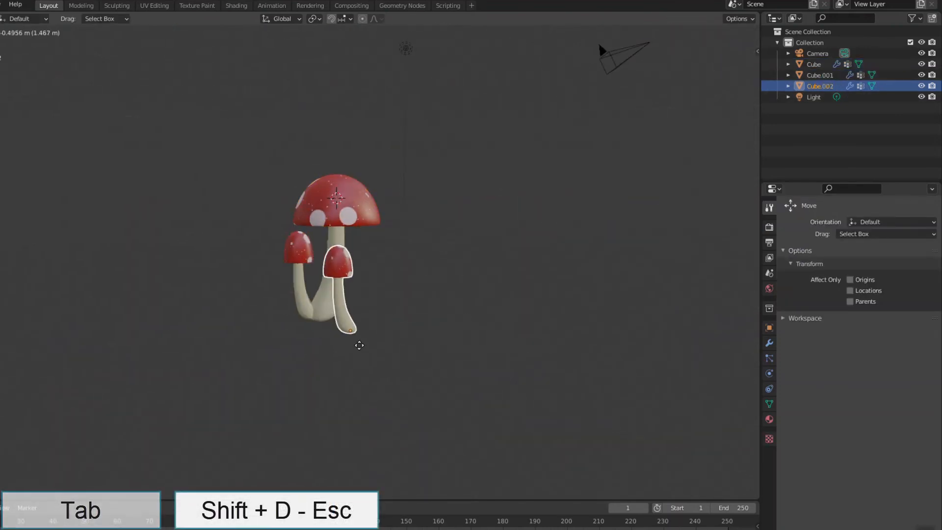
key(Escape)
key(s)
click(433, 385)
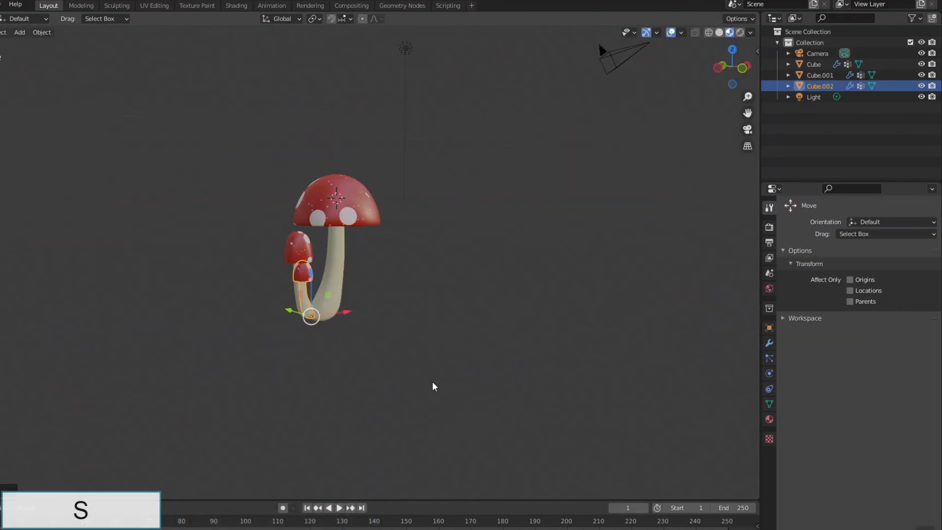
Step: Rotate the tiny mushroom around the Z axis and shift it slightly along Y in the bottom view
key(r)
key(z)
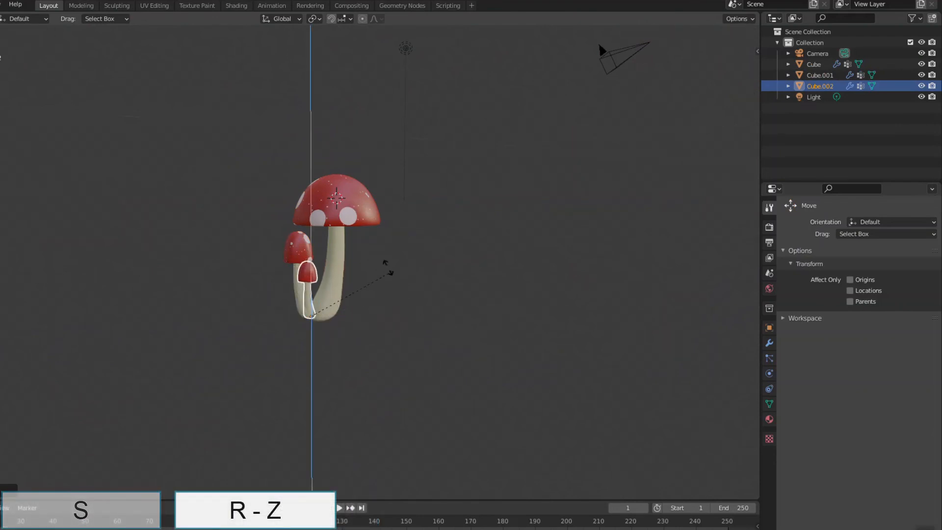
click(364, 376)
key(ctrl+KP_7)
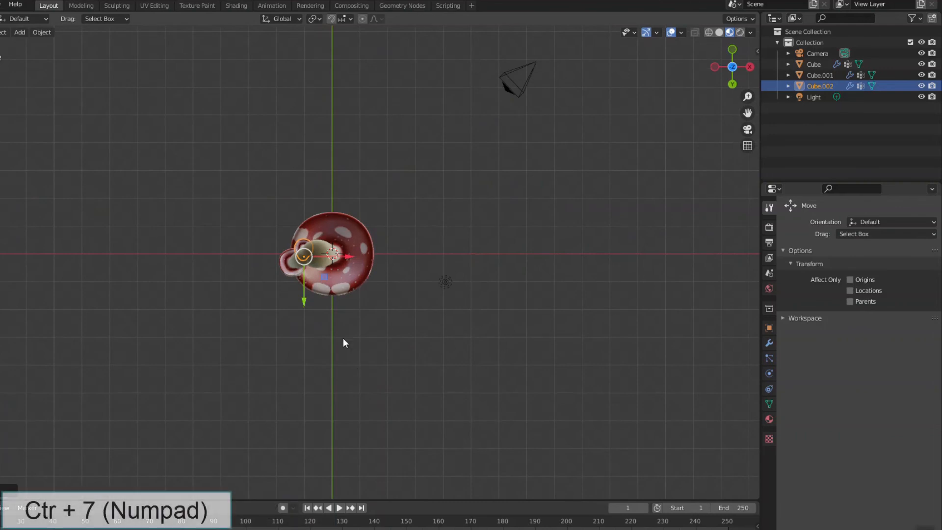
drag(305, 295, 306, 288)
middle_drag(357, 292, 366, 391)
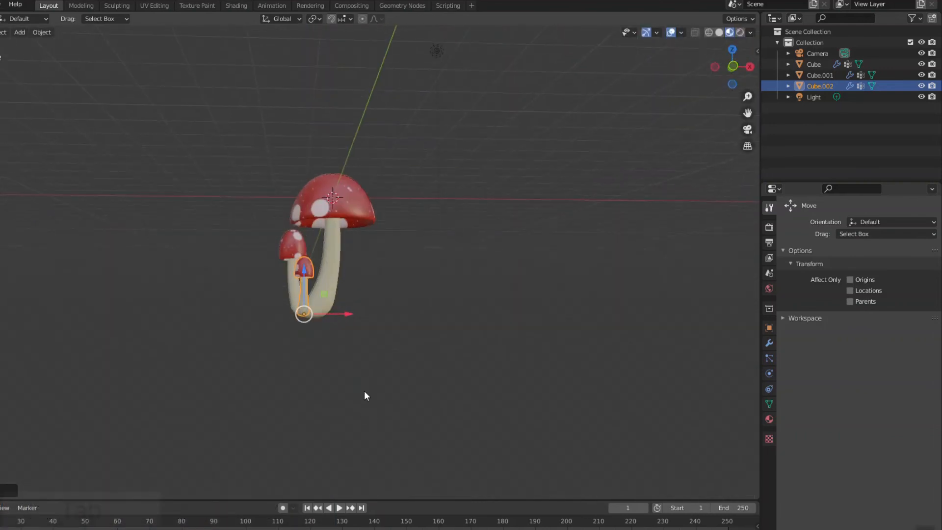
Step: Scale up the edge loop on the lower part of the large mushroom's stem slightly to thicken it
key(Tab)
key(3)
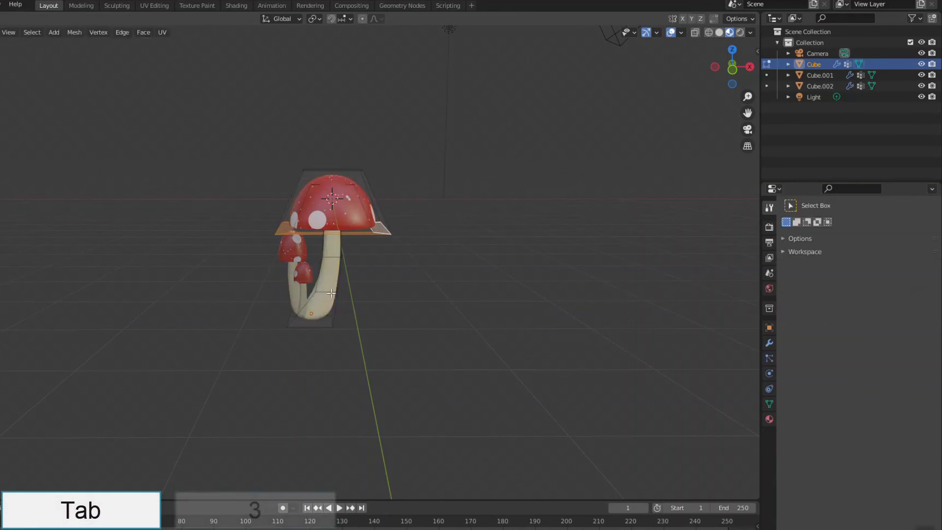
key(s)
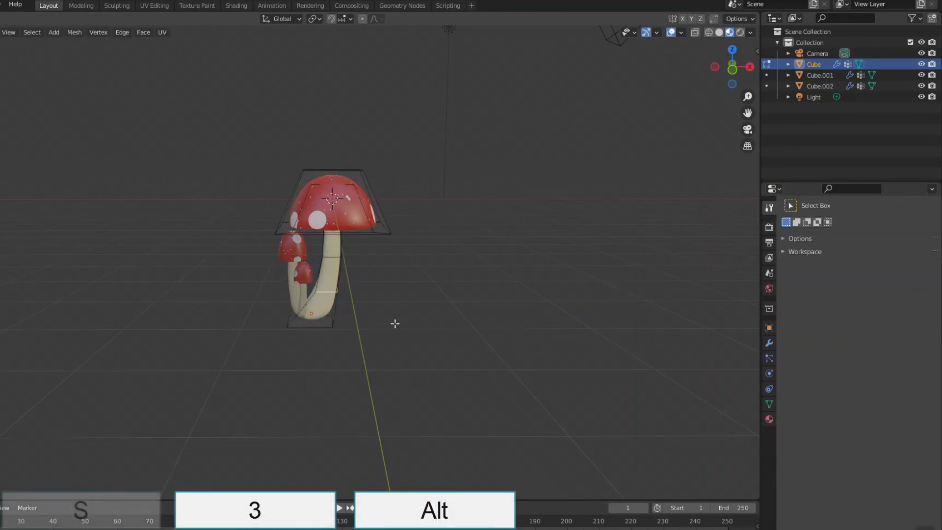
click(415, 329)
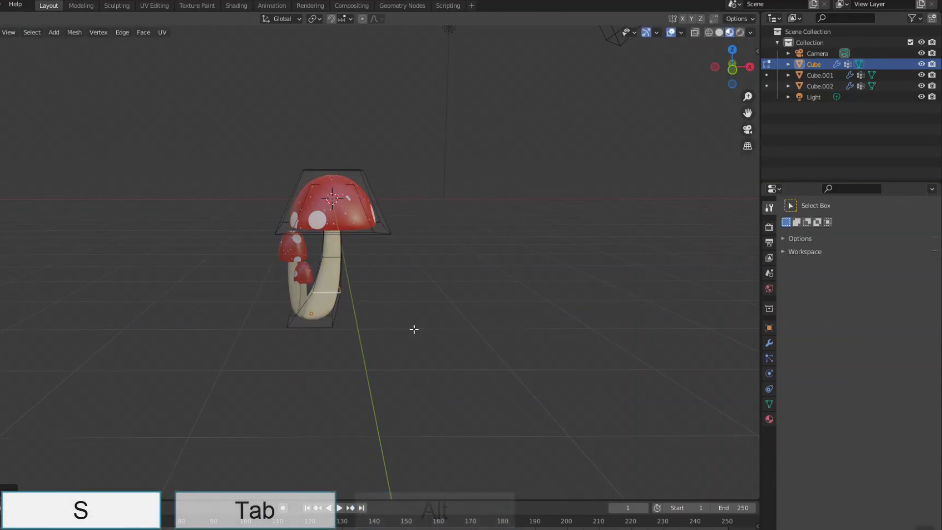
middle_drag(415, 329, 475, 318)
key(Tab)
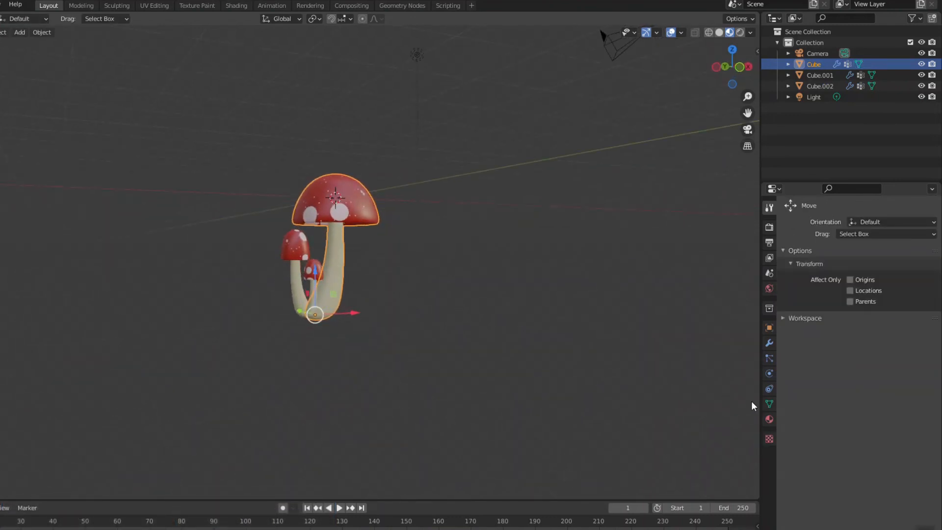
Step: Open the large mushroom's cap material settings at the Roughness value
click(769, 419)
scroll(805, 413, down, 3)
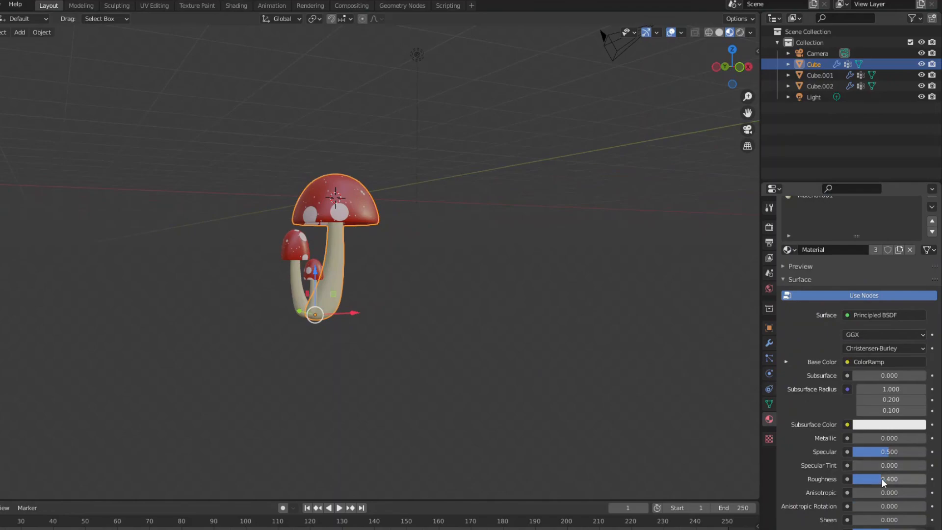